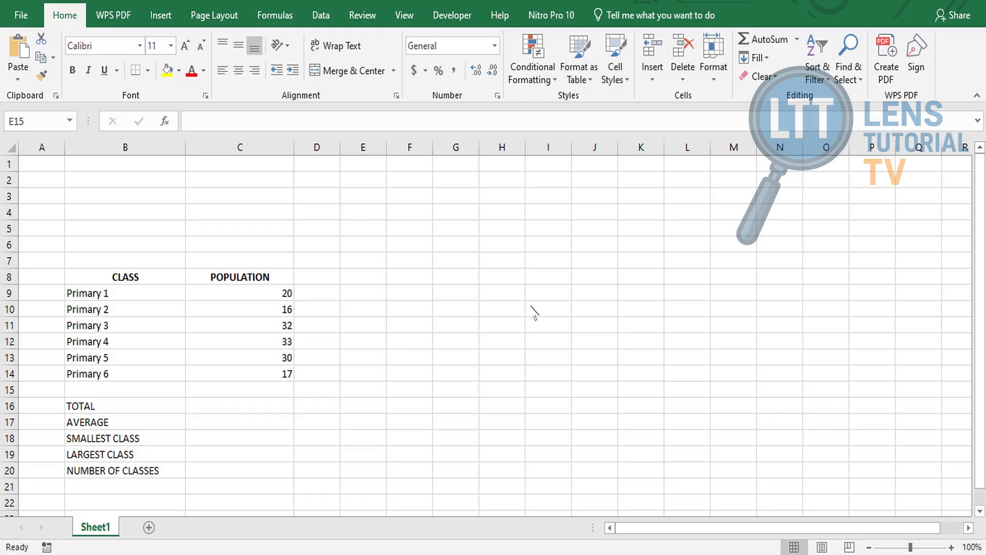
Add the six class populations in F9 with the formula =C9+C10+C11+C12+C13+C14
{"action": "left_click", "coordinate": [464, 294]}
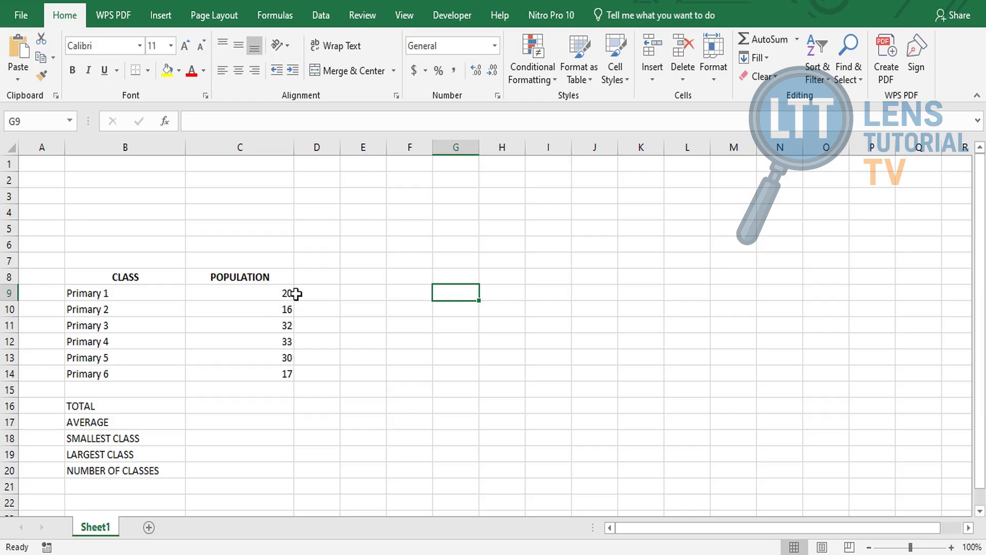
{"action": "left_click", "coordinate": [407, 292]}
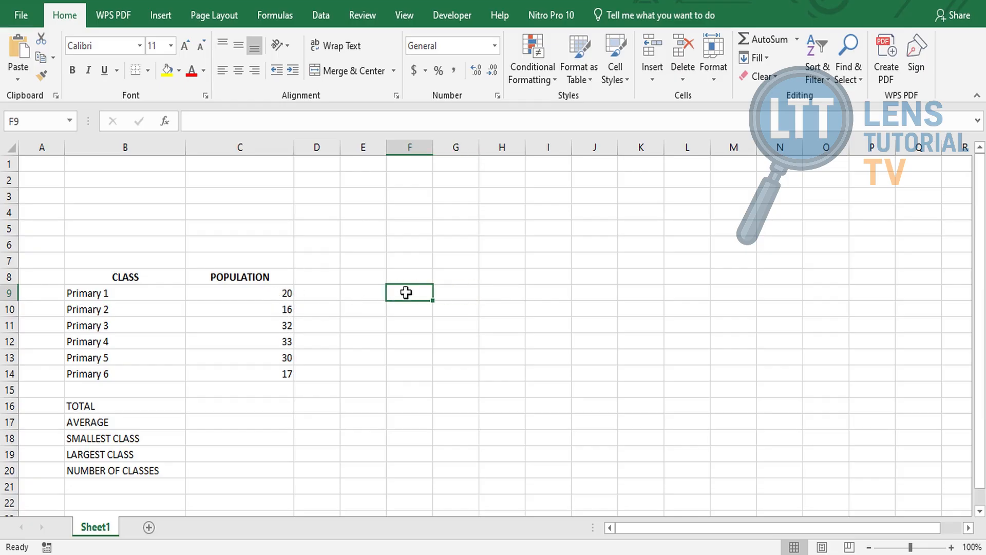
{"action": "type", "text": "="}
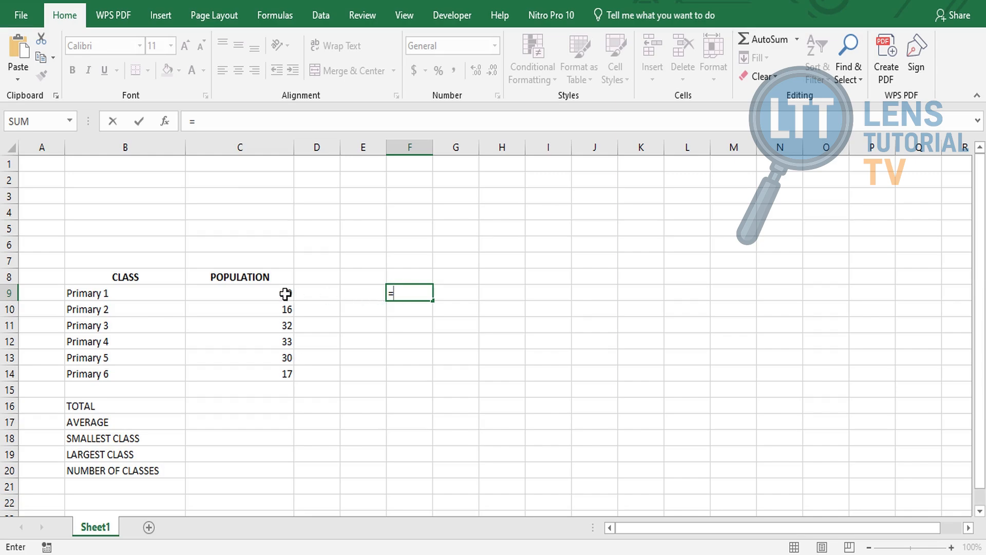
{"action": "left_click", "coordinate": [266, 294]}
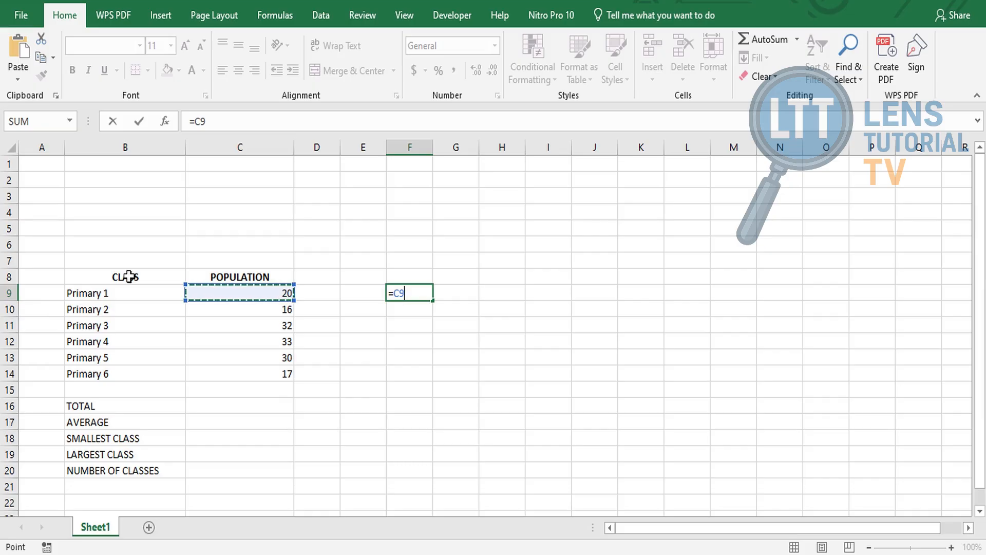
{"action": "type", "text": "+"}
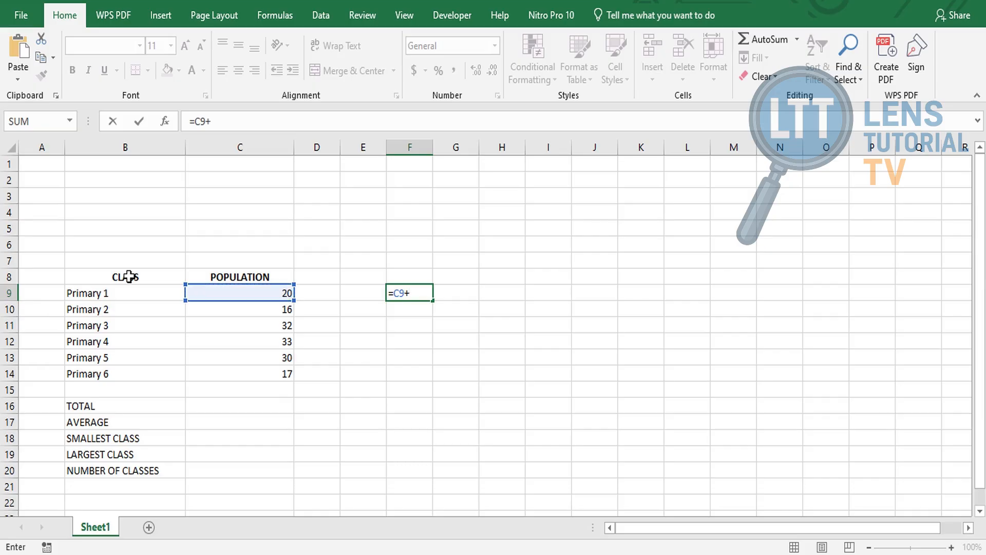
{"action": "left_click", "coordinate": [258, 311]}
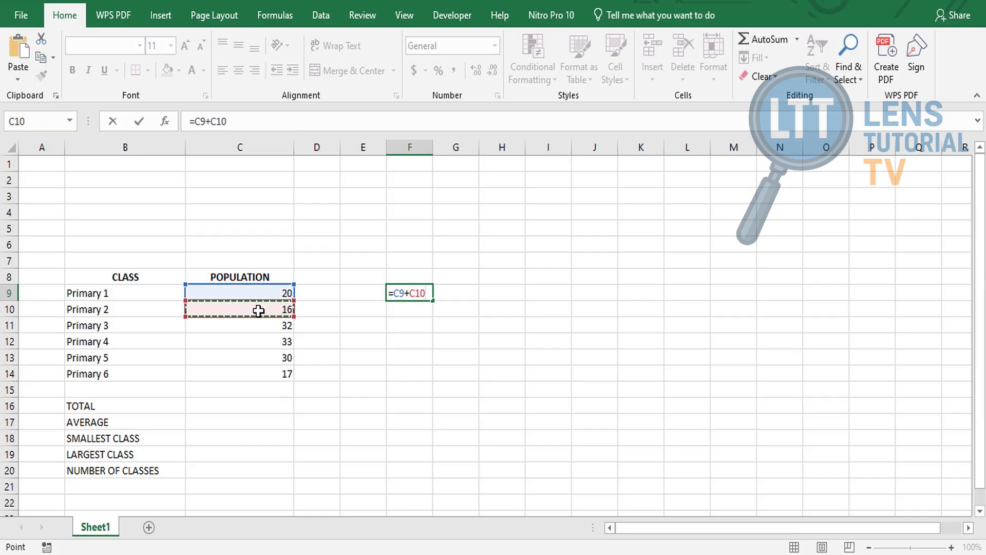
{"action": "type", "text": "+"}
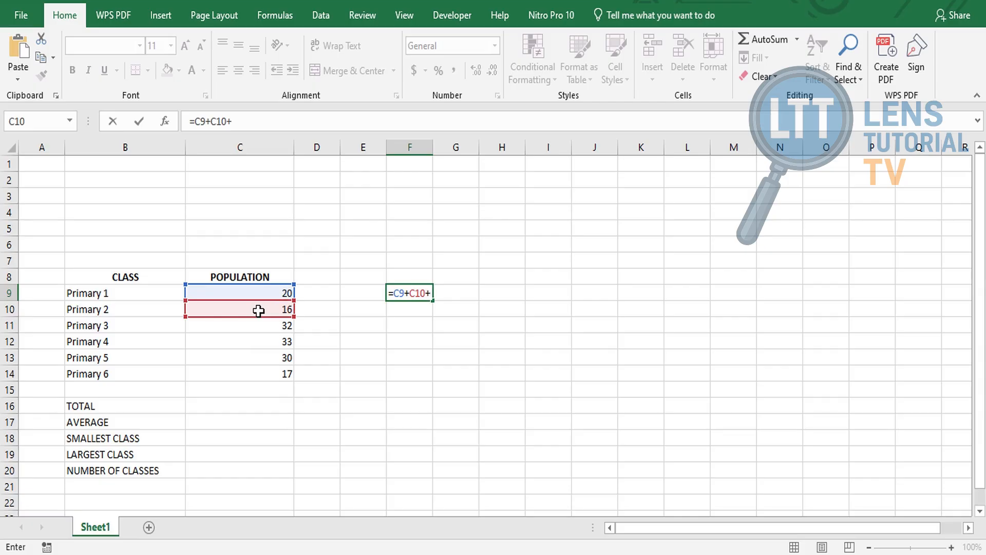
{"action": "left_click", "coordinate": [261, 325]}
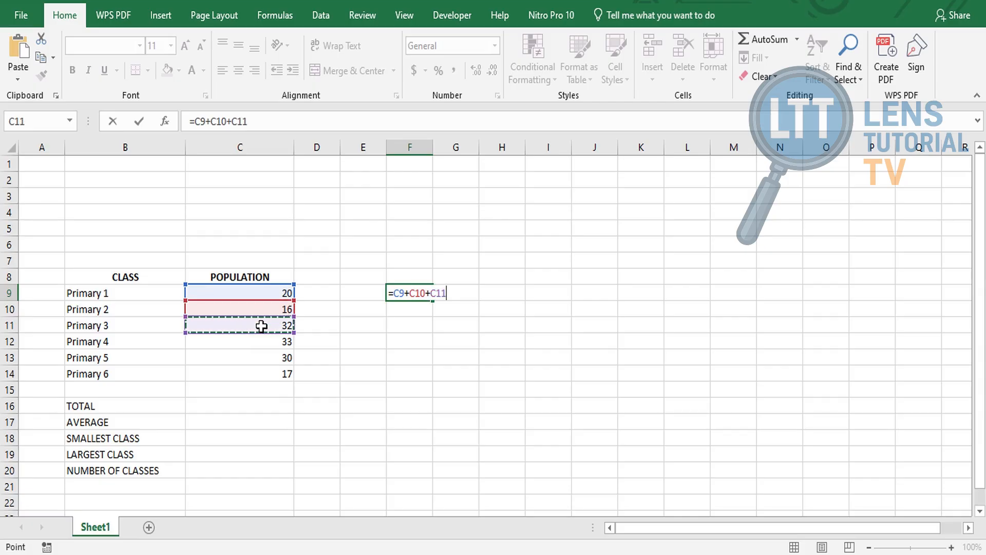
{"action": "type", "text": "+"}
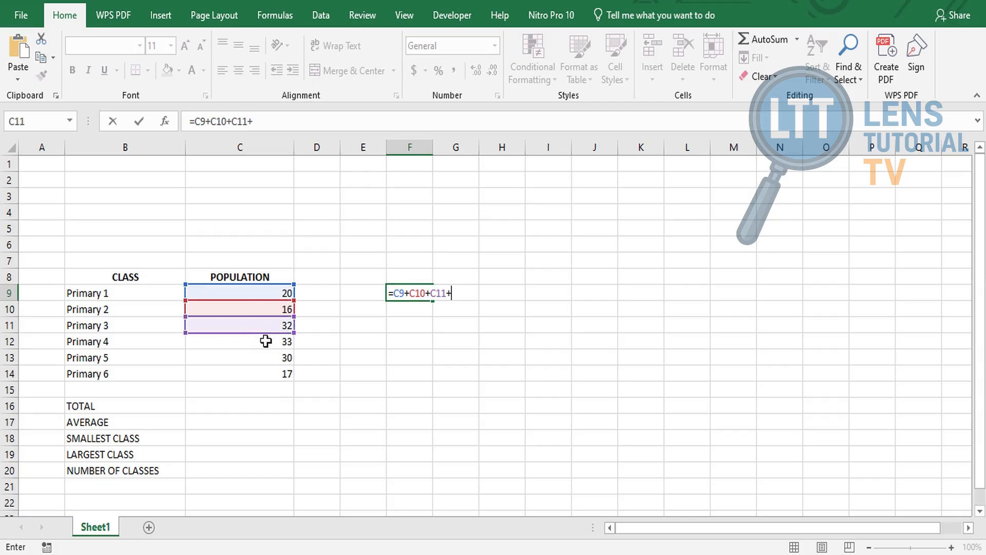
{"action": "left_click", "coordinate": [266, 341]}
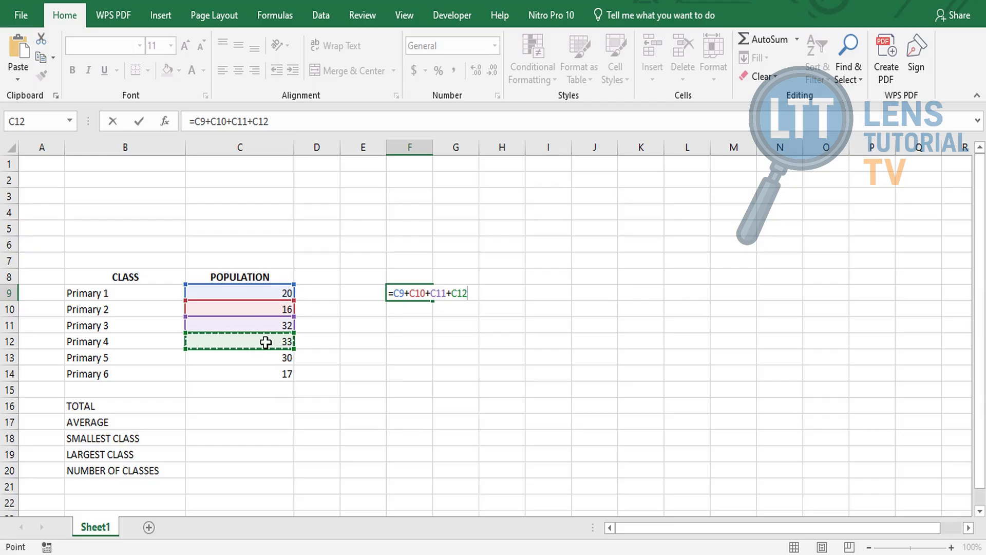
{"action": "type", "text": "+"}
{"action": "left_click", "coordinate": [269, 357]}
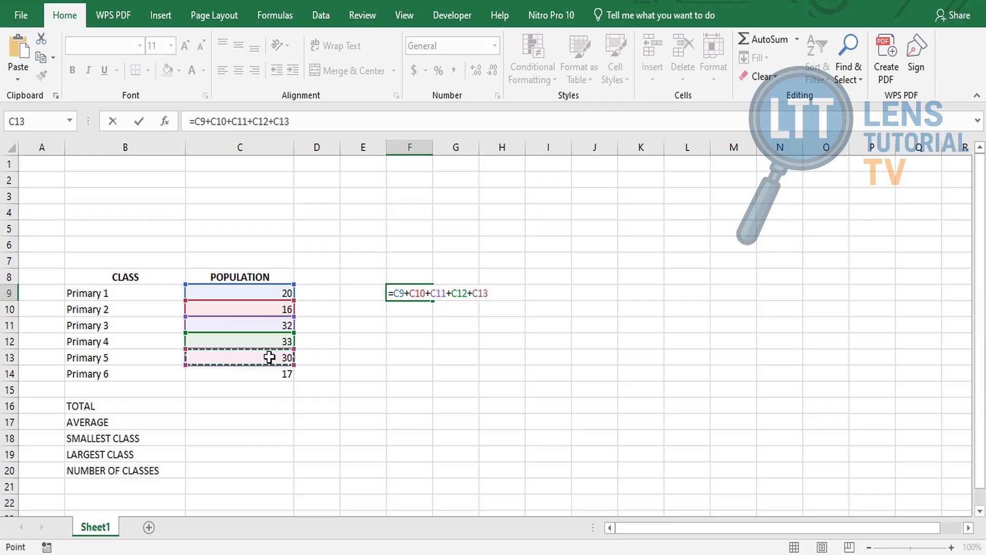
{"action": "type", "text": "+"}
{"action": "left_click", "coordinate": [267, 375]}
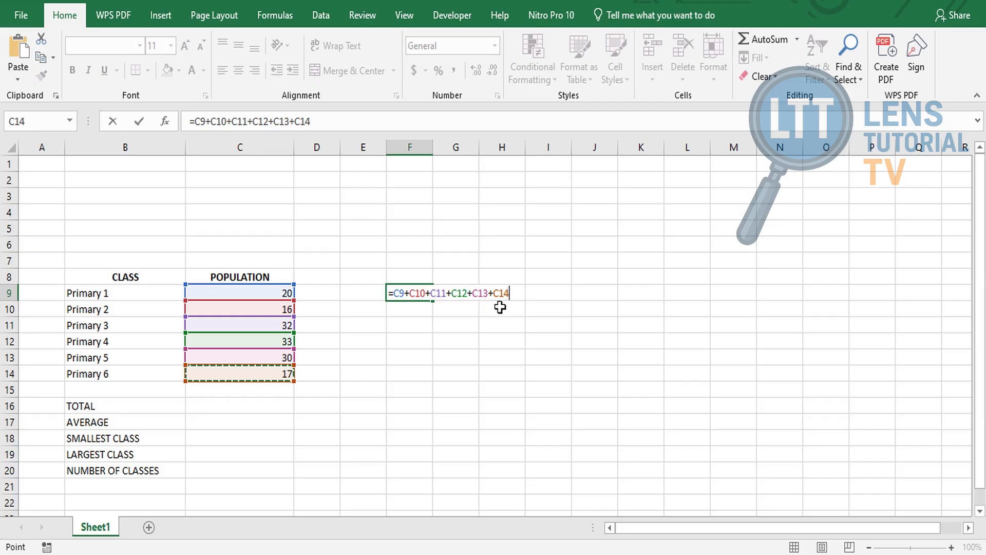
{"action": "key", "text": "Return"}
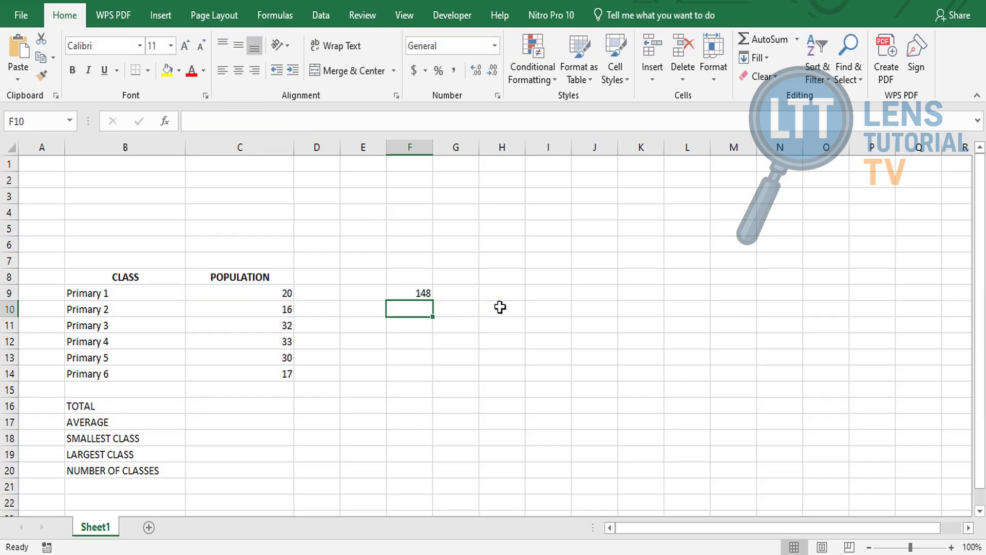
Review the addition formula in F9 and begin a formula in the TOTAL cell C16
{"action": "left_click", "coordinate": [424, 294]}
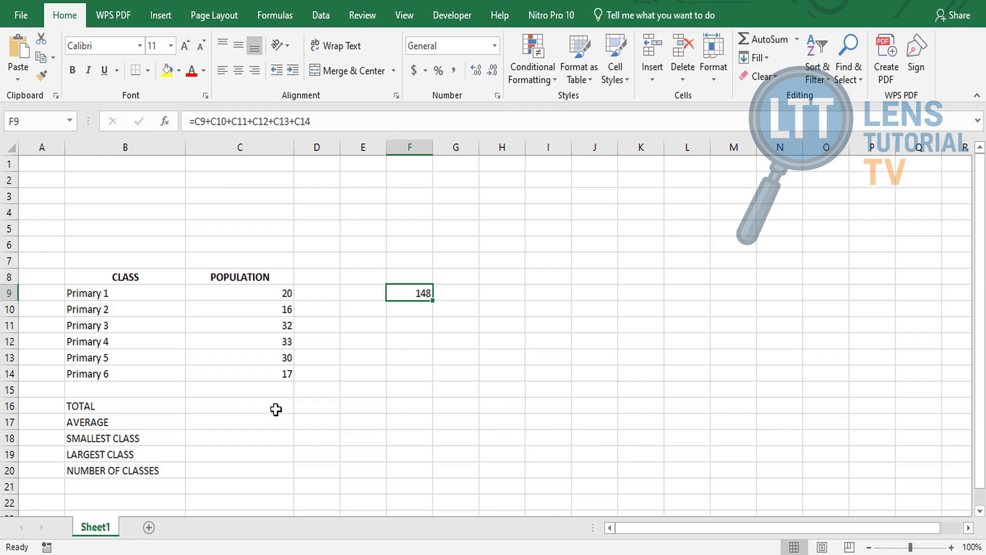
{"action": "left_click", "coordinate": [252, 406]}
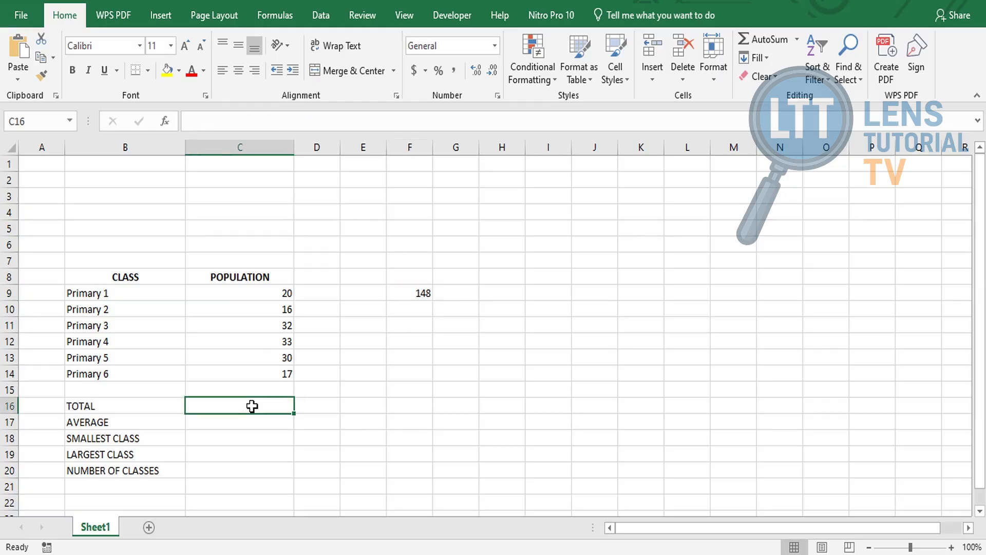
{"action": "type", "text": "="}
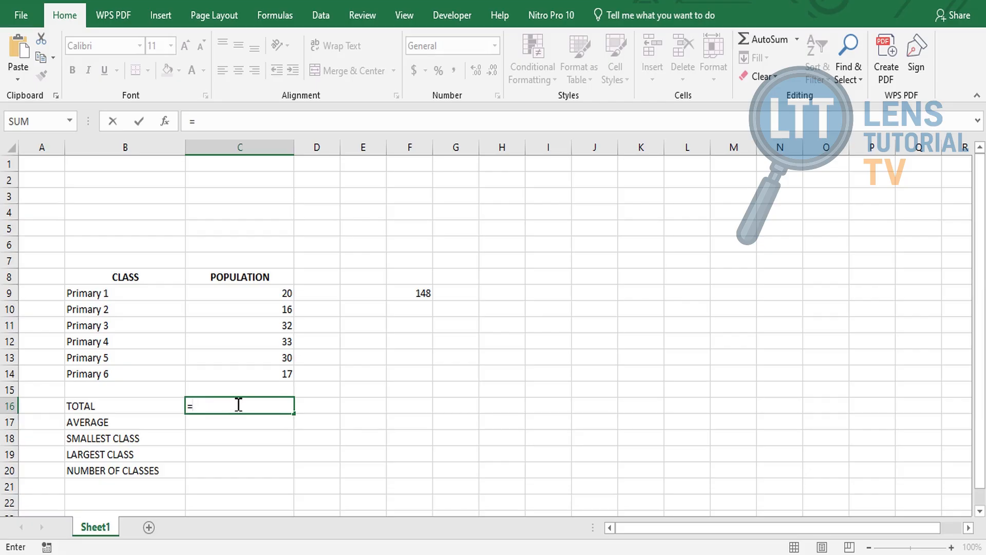
{"action": "type", "text": "s"}
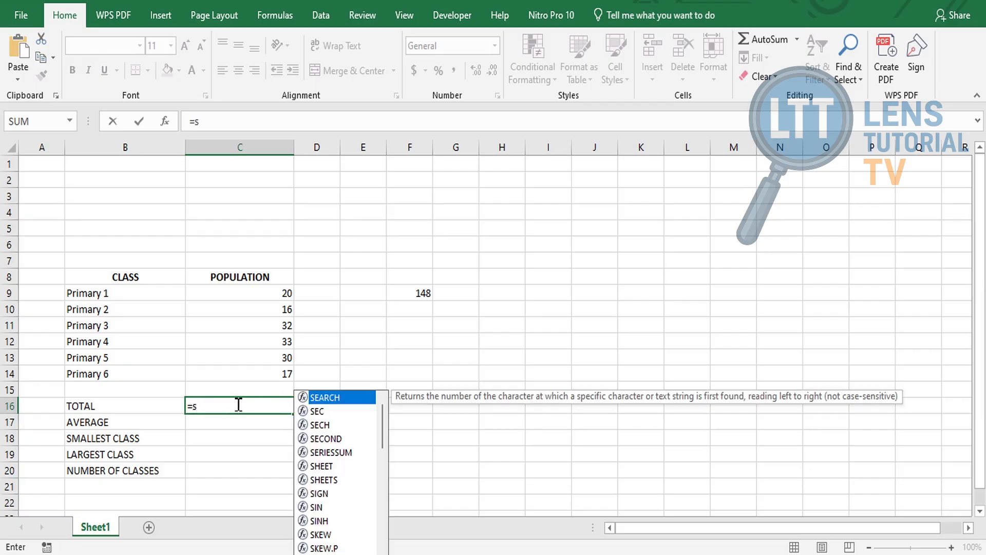
{"action": "type", "text": "um"}
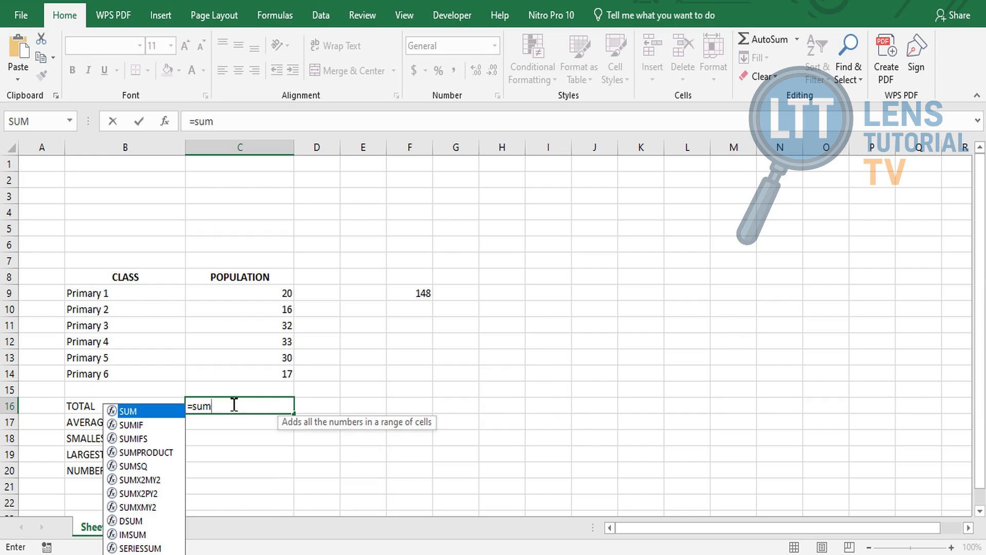
{"action": "key", "text": "Escape"}
{"action": "key", "text": "BackSpace"}
{"action": "key", "text": "BackSpace"}
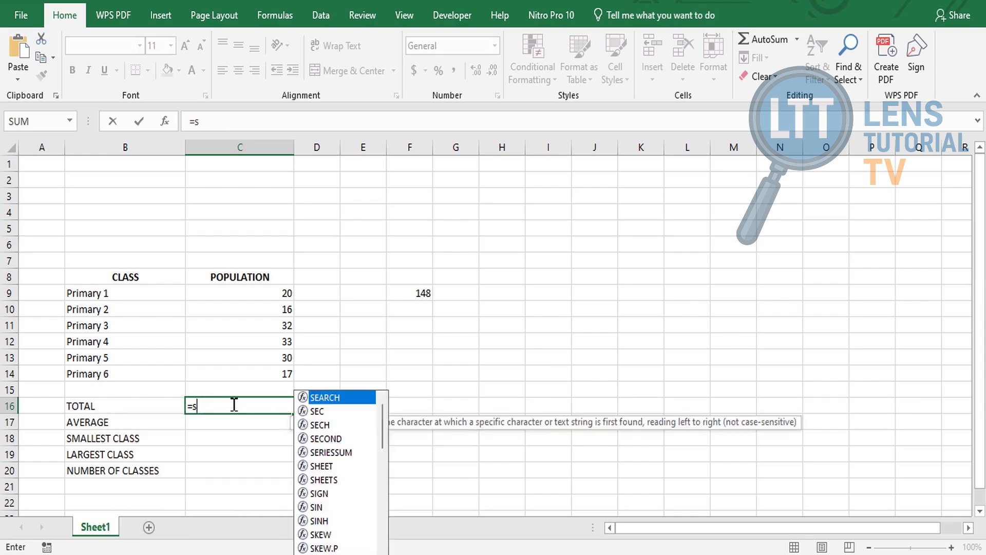
{"action": "key", "text": "Escape"}
{"action": "type", "text": "="}
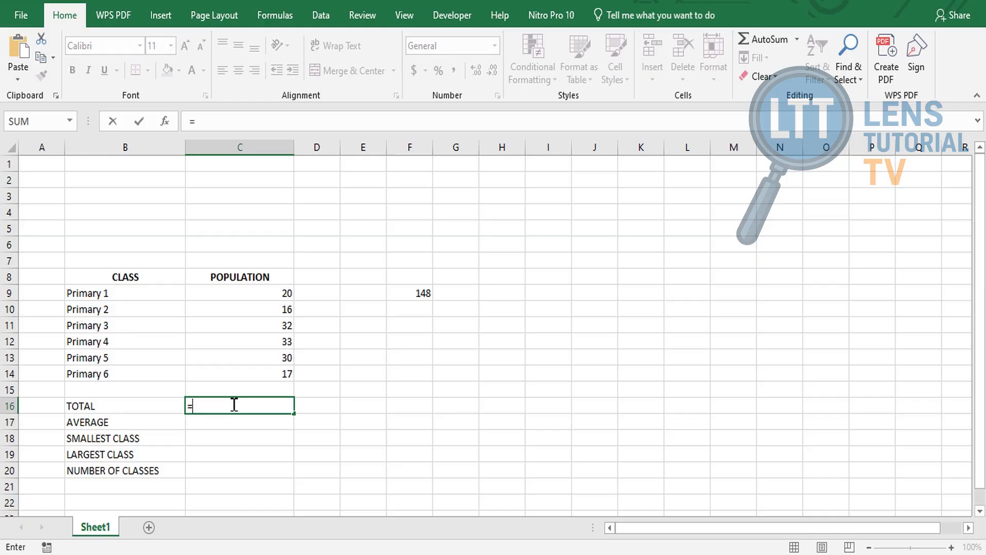
Complete the TOTAL formula in C16 as =SUM(C9:C14) using the suggested SUM function
{"action": "type", "text": "S"}
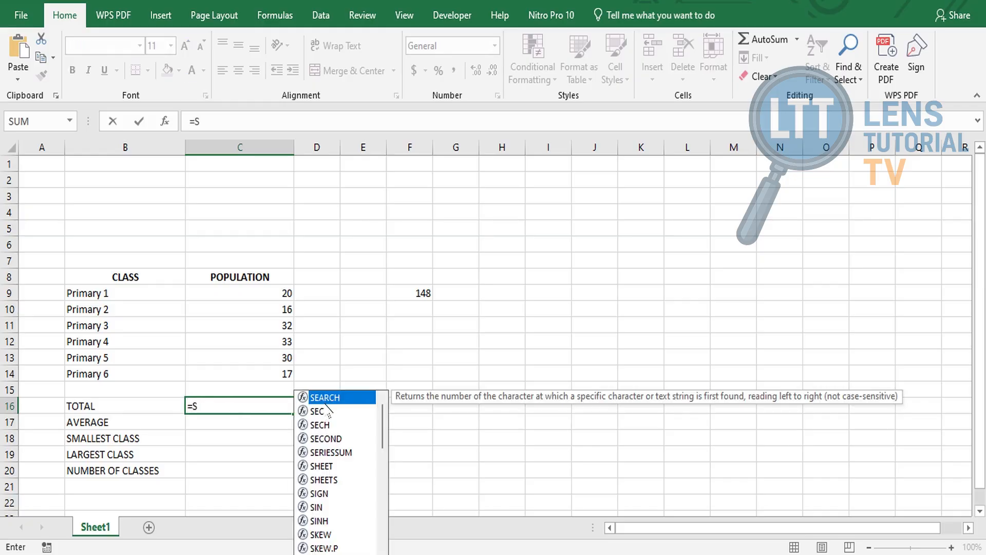
{"action": "type", "text": "U"}
{"action": "left_click", "coordinate": [238, 452]}
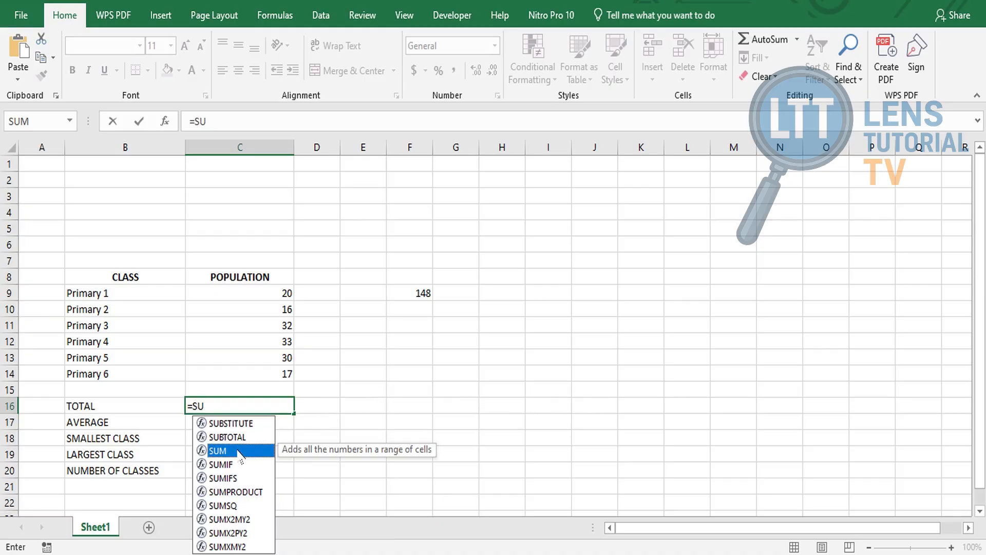
{"action": "double_click", "coordinate": [237, 451]}
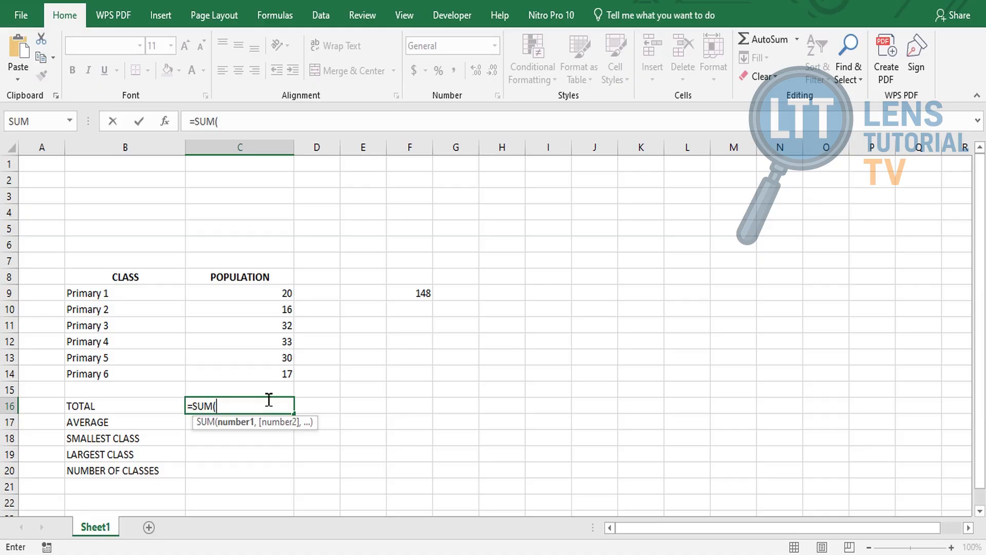
{"action": "left_click", "coordinate": [278, 294]}
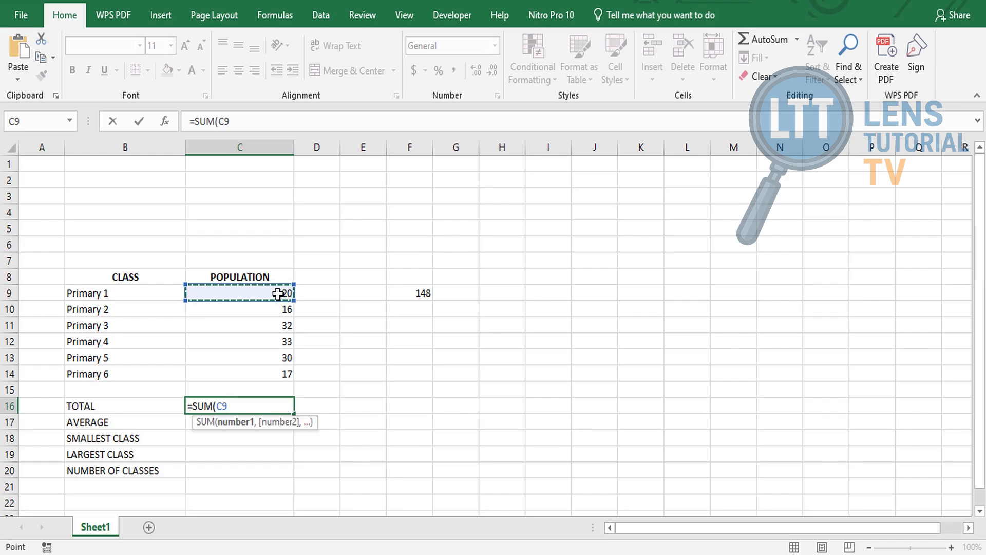
{"action": "key", "text": "F8"}
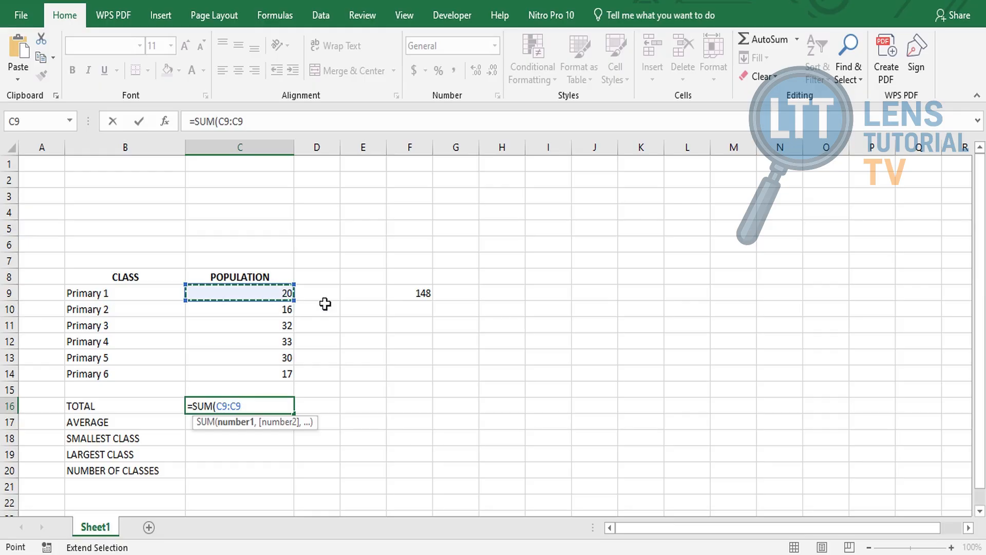
{"action": "left_click", "coordinate": [280, 376]}
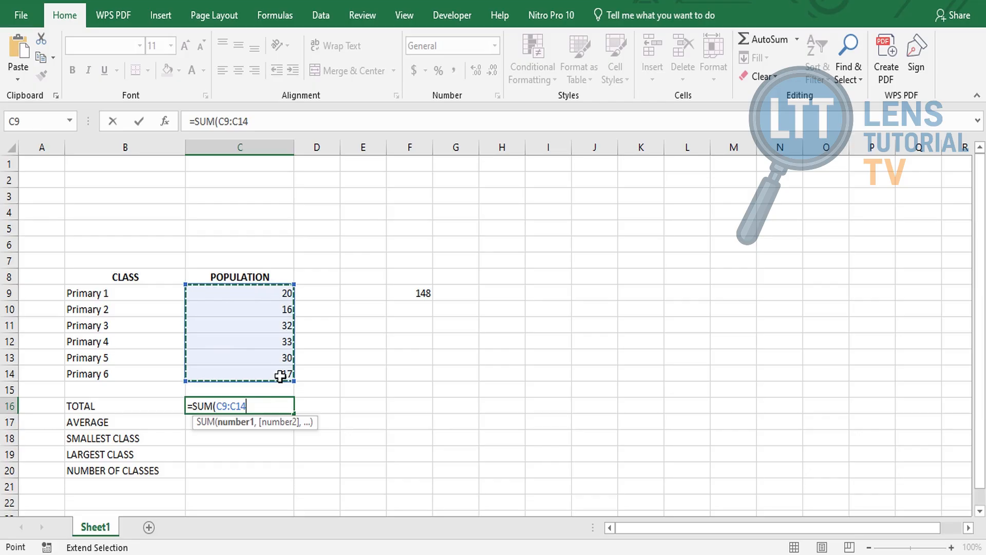
{"action": "type", "text": ")"}
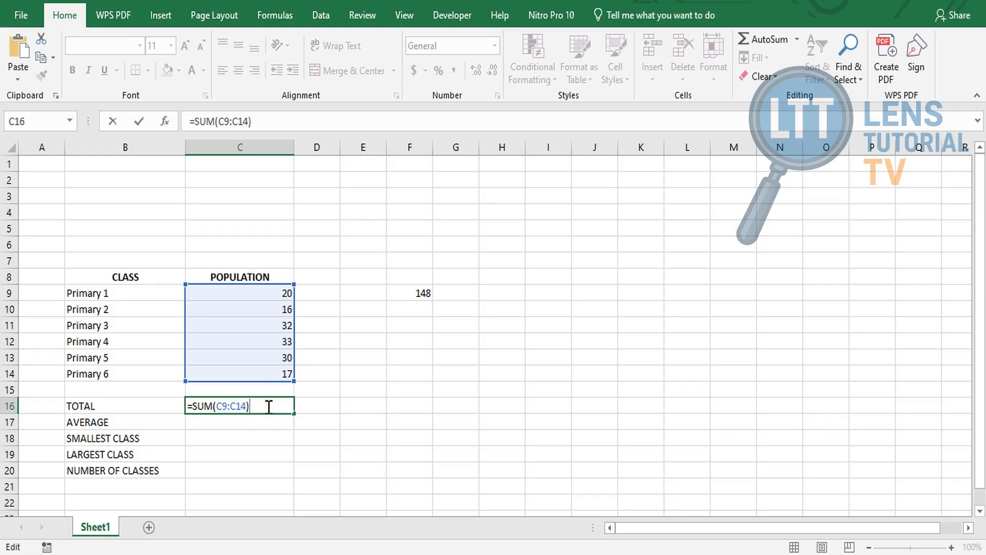
{"action": "key", "text": "Return"}
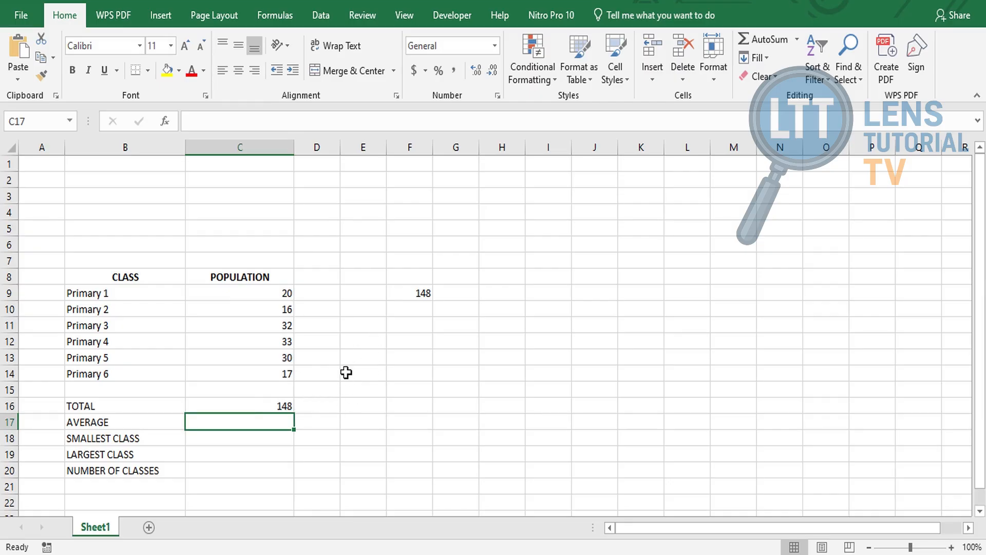
Compare the formula in F9 with the SUM formula in the TOTAL cell C16
{"action": "left_click", "coordinate": [423, 291]}
{"action": "left_click", "coordinate": [288, 406]}
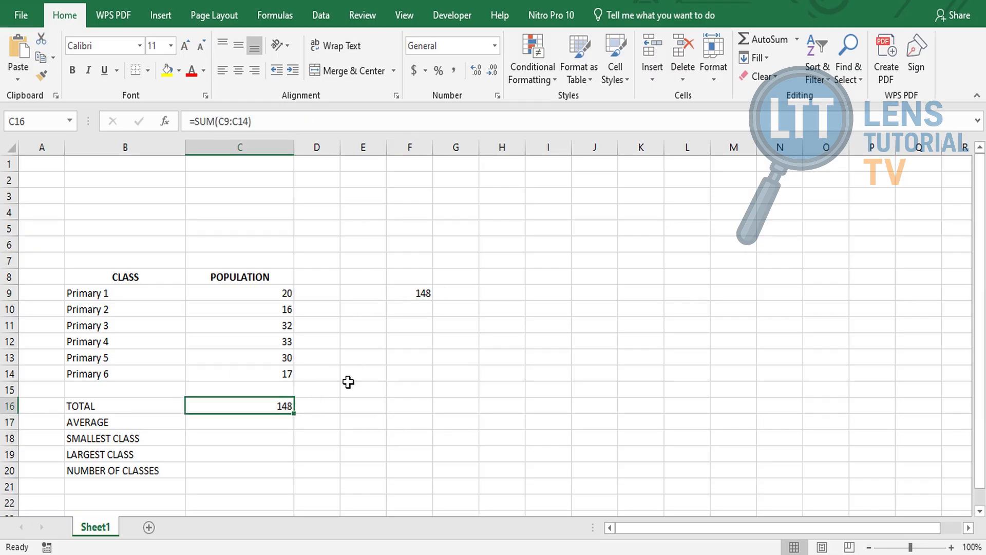
{"action": "left_click", "coordinate": [289, 422]}
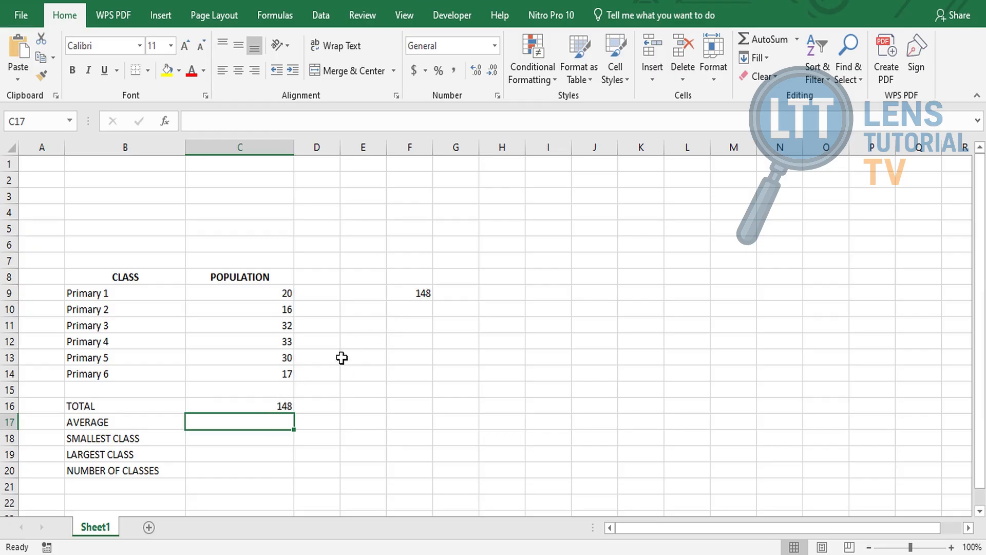
{"action": "left_click", "coordinate": [273, 406]}
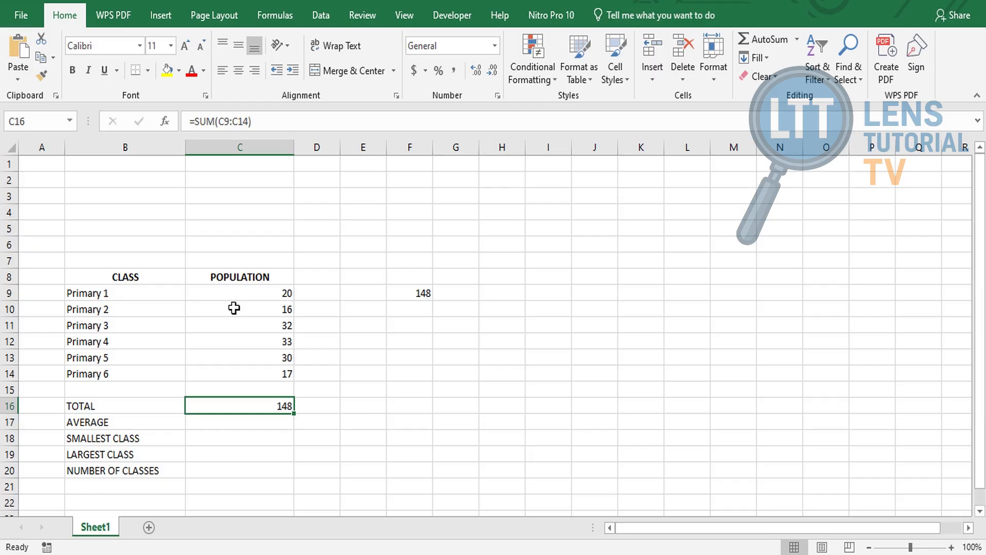
Calculate the average class population in C17 with the formula =AVERAGE(C9:C14), using the suggested AVERAGE function
{"action": "left_click", "coordinate": [264, 418]}
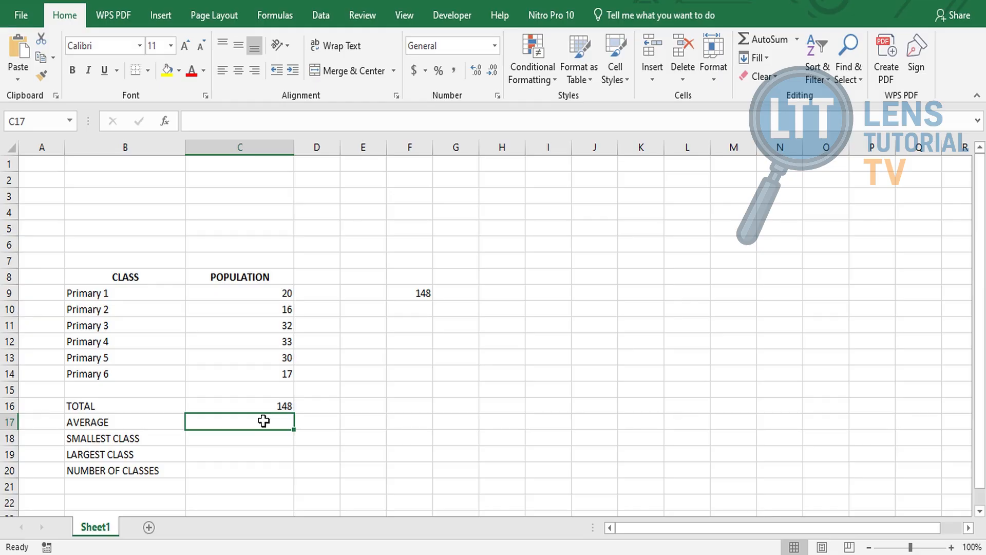
{"action": "type", "text": "="}
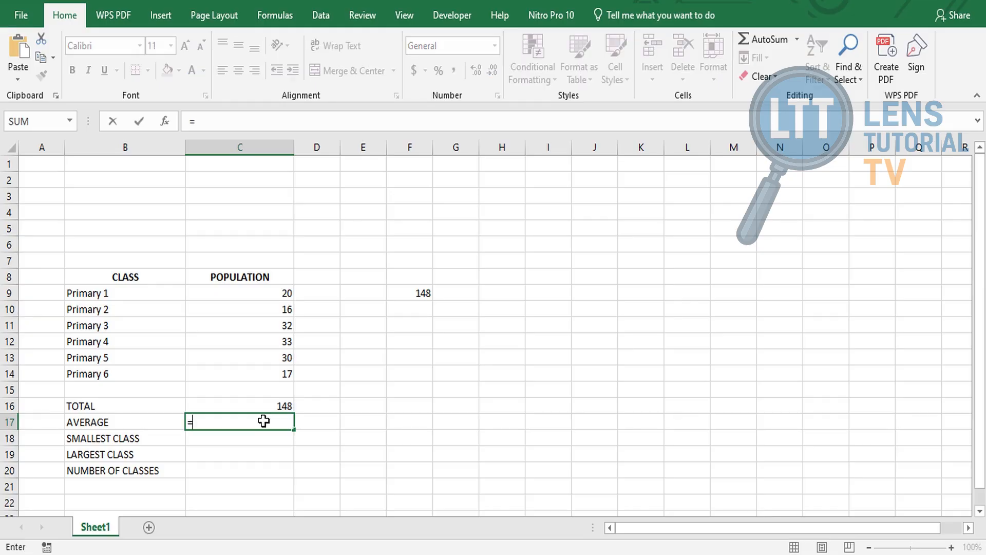
{"action": "type", "text": "A"}
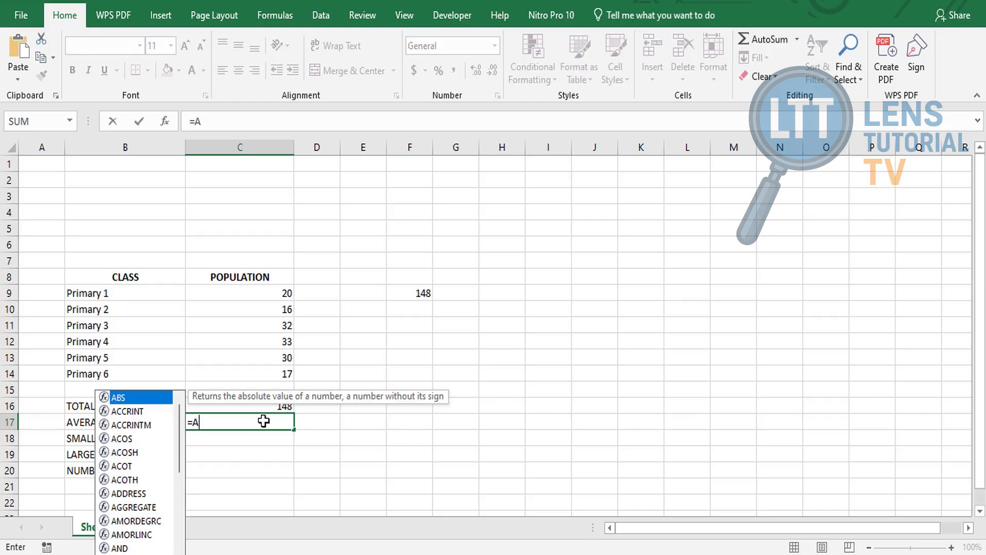
{"action": "type", "text": "V"}
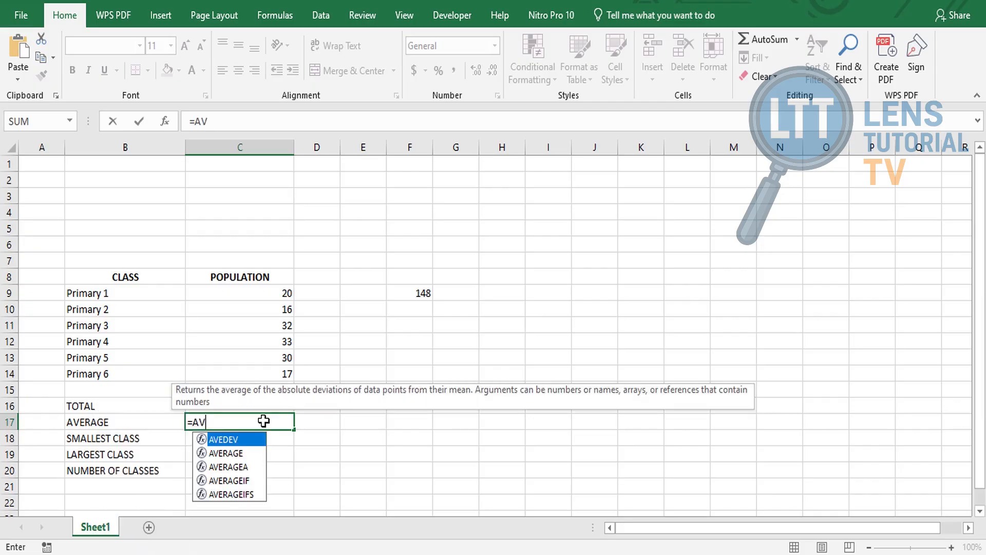
{"action": "left_click", "coordinate": [252, 452]}
{"action": "double_click", "coordinate": [252, 451]}
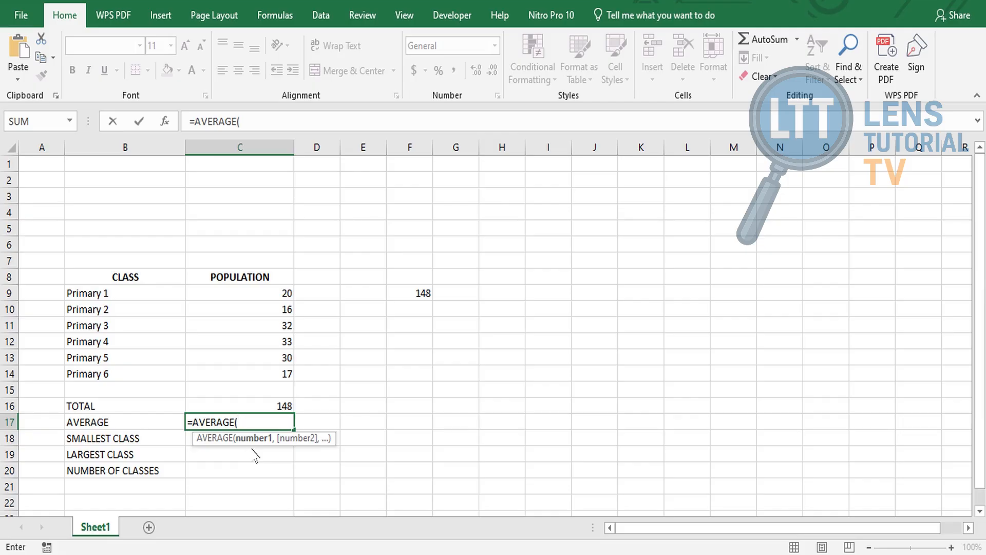
{"action": "left_click", "coordinate": [274, 293]}
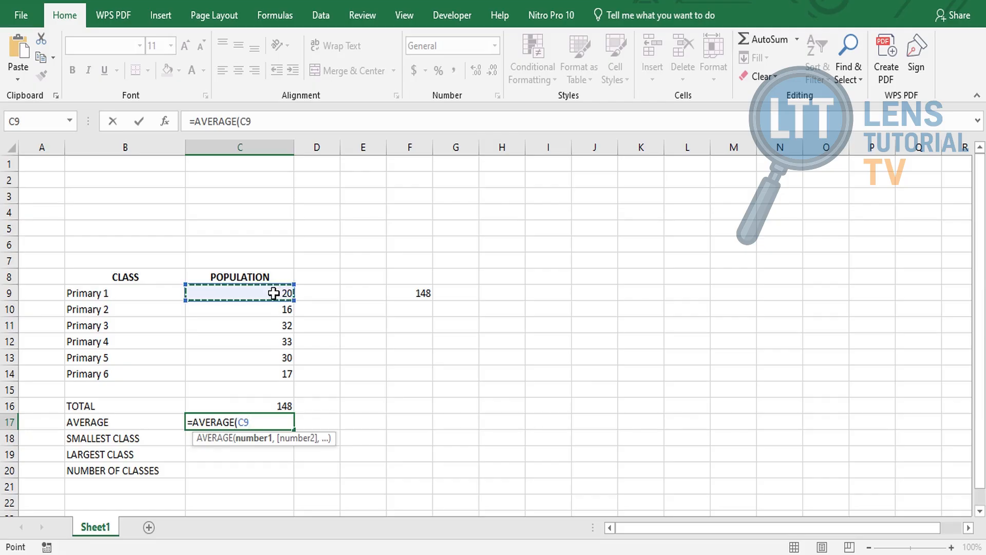
{"action": "left_click", "coordinate": [274, 376]}
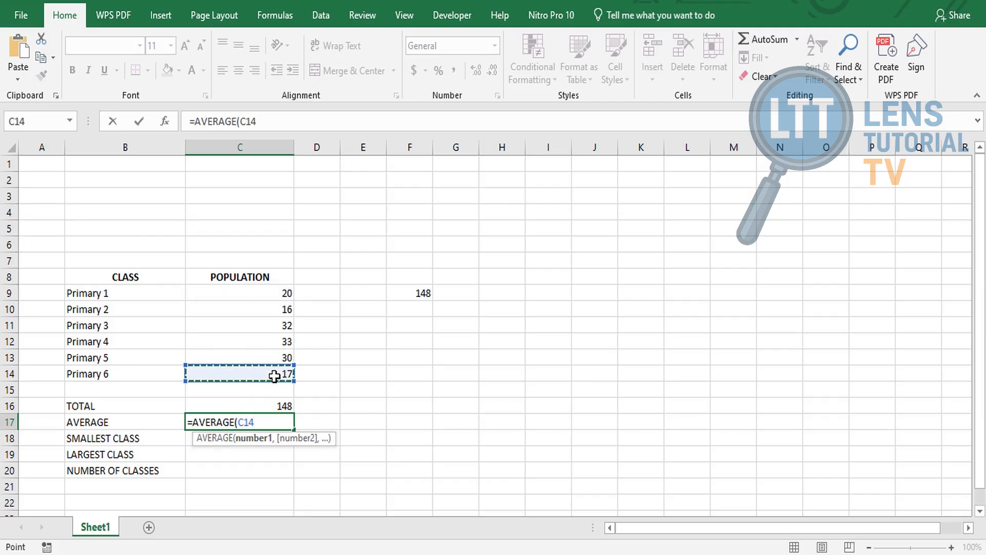
{"action": "left_click", "coordinate": [268, 293]}
{"action": "key", "text": "F8"}
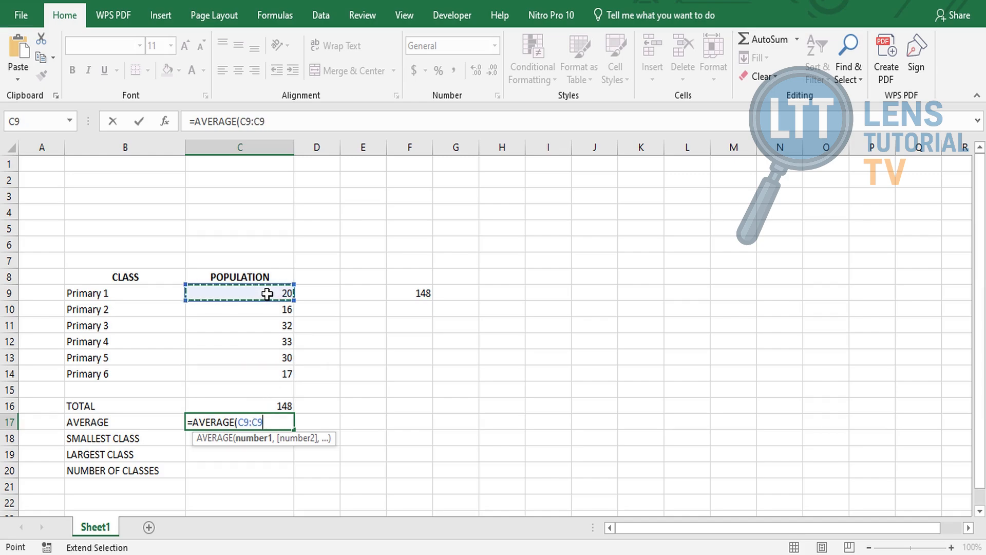
{"action": "left_click", "coordinate": [273, 379]}
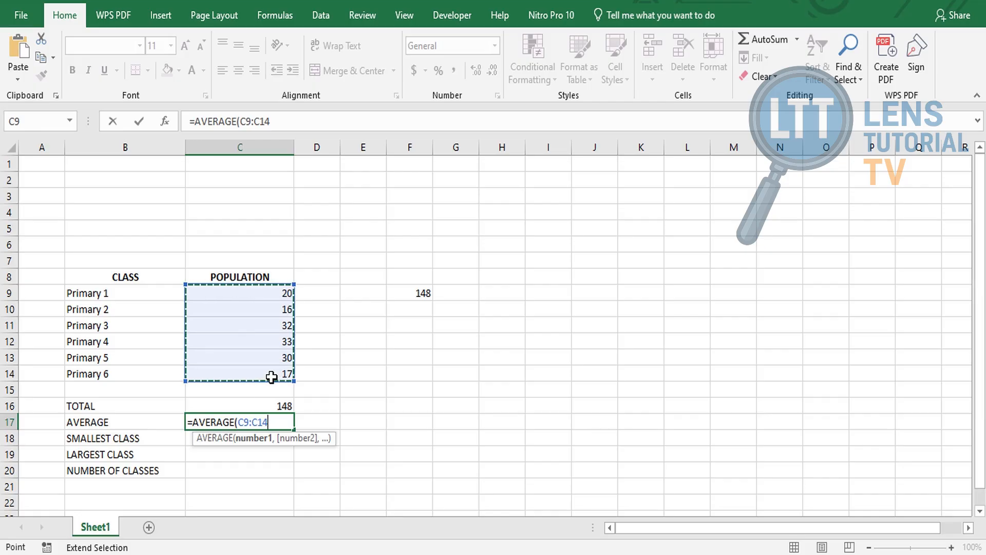
{"action": "type", "text": ")"}
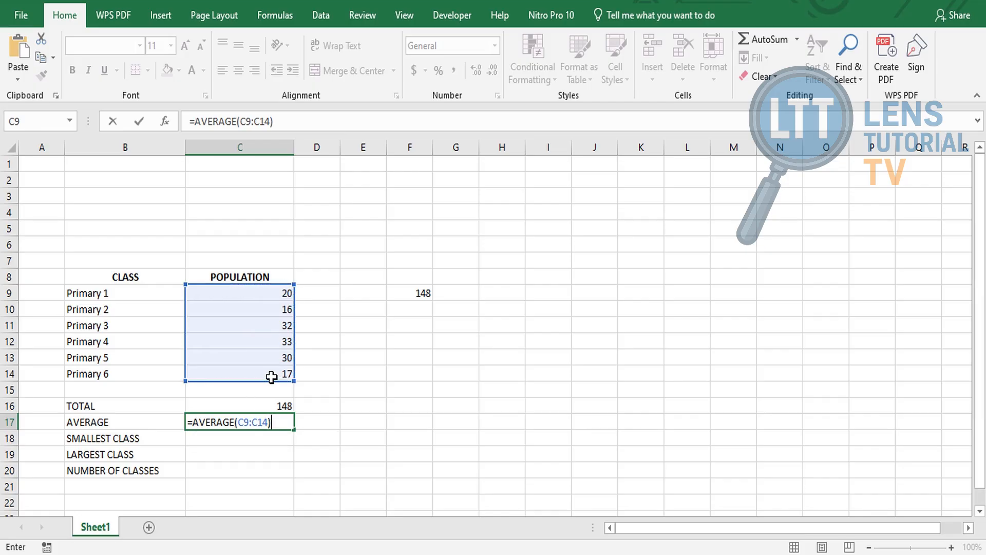
{"action": "key", "text": "Return"}
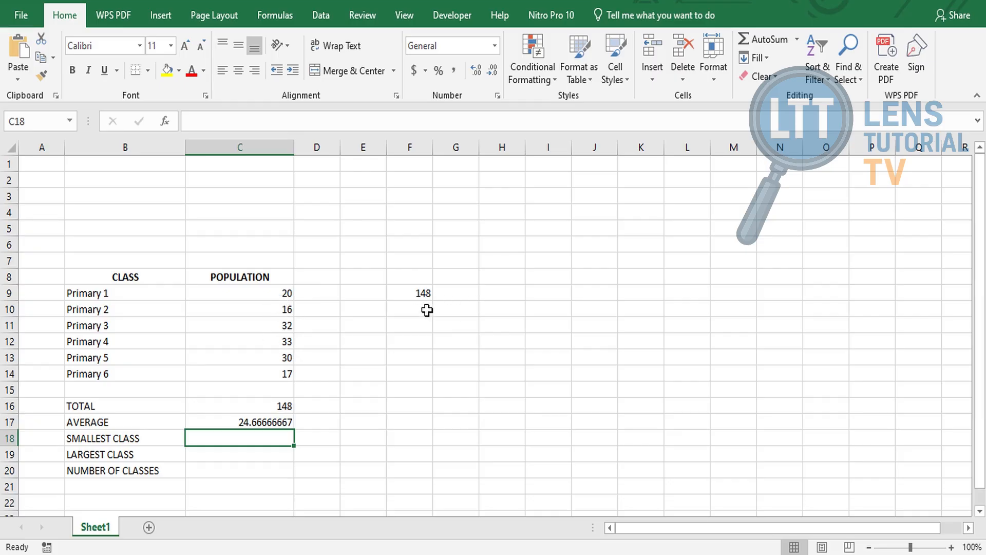
Build a manual addition of the six class populations in H10 as =C9+C10+C11+C12+C13+C14
{"action": "left_click", "coordinate": [503, 308]}
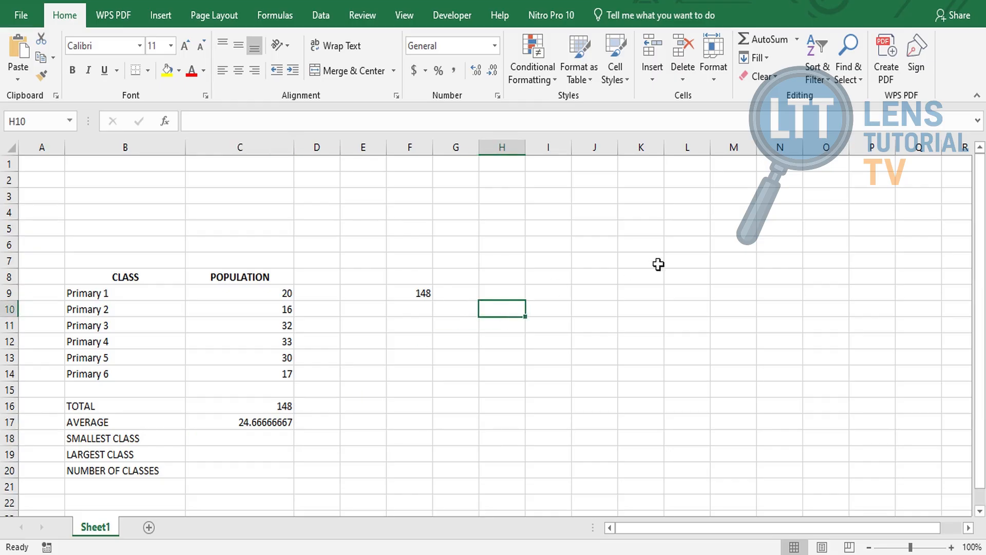
{"action": "type", "text": "="}
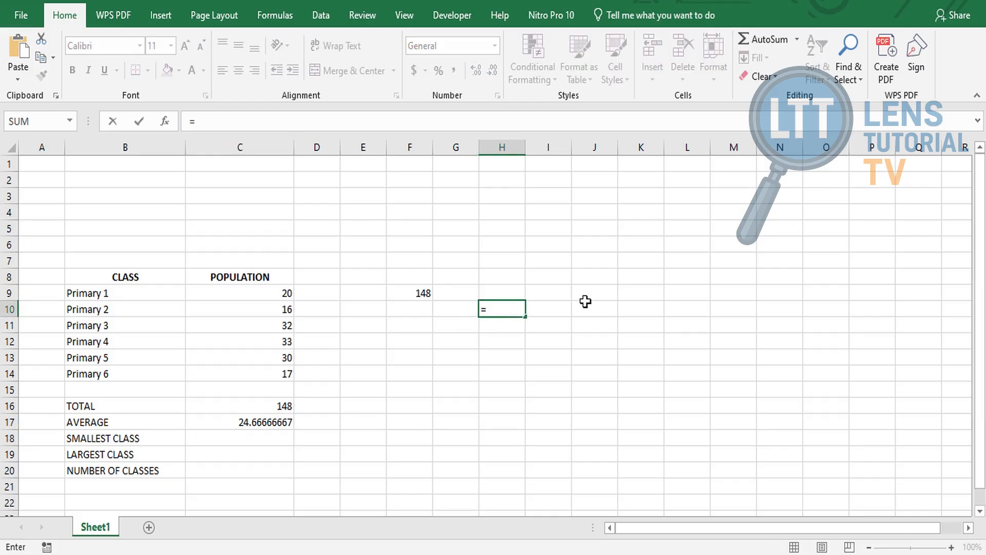
{"action": "left_click", "coordinate": [286, 292]}
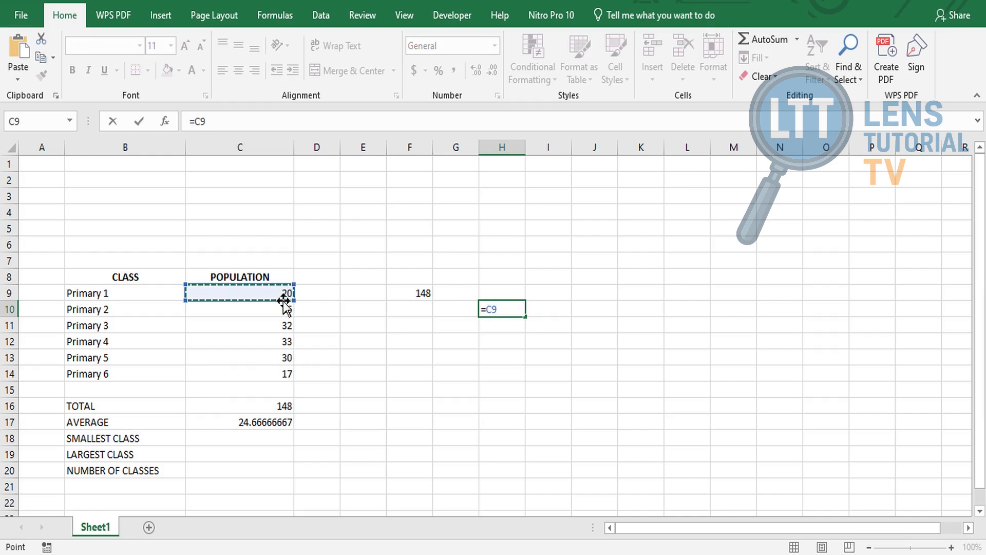
{"action": "left_click", "coordinate": [282, 309]}
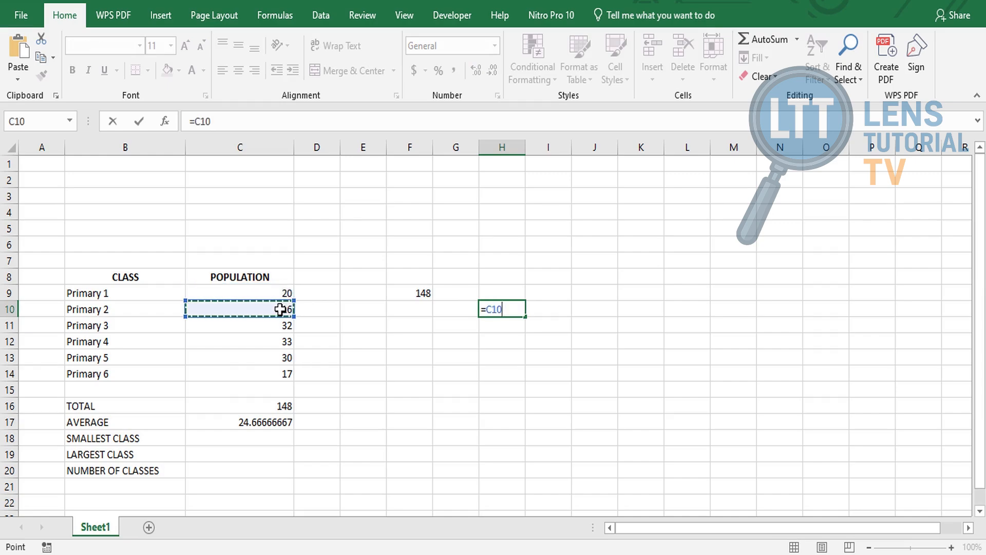
{"action": "left_click", "coordinate": [277, 291]}
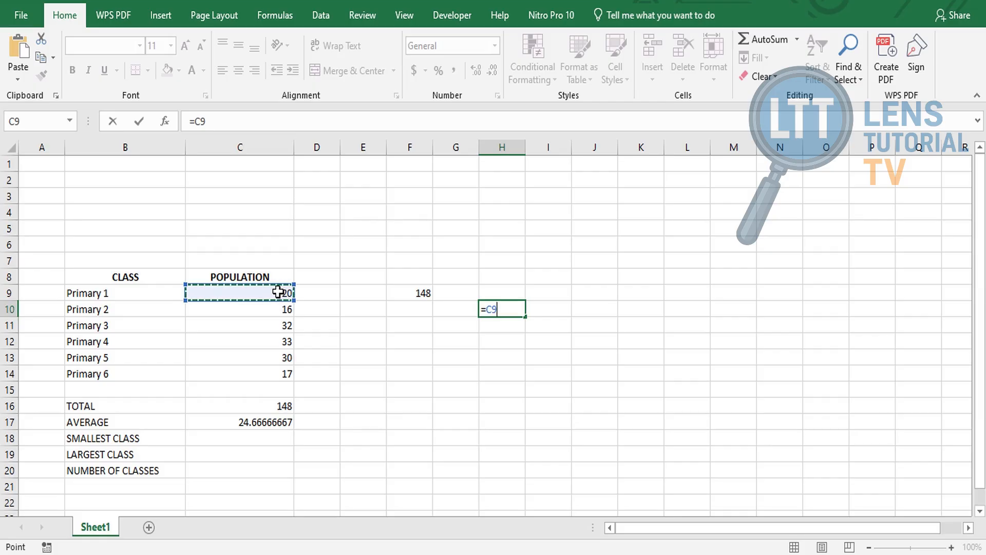
{"action": "type", "text": "+"}
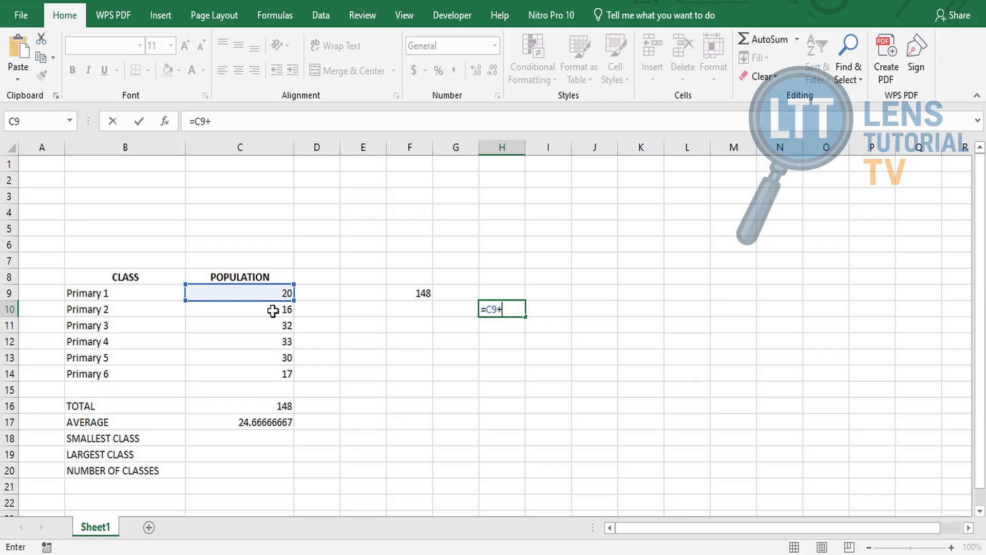
{"action": "left_click", "coordinate": [273, 316]}
{"action": "type", "text": "+"}
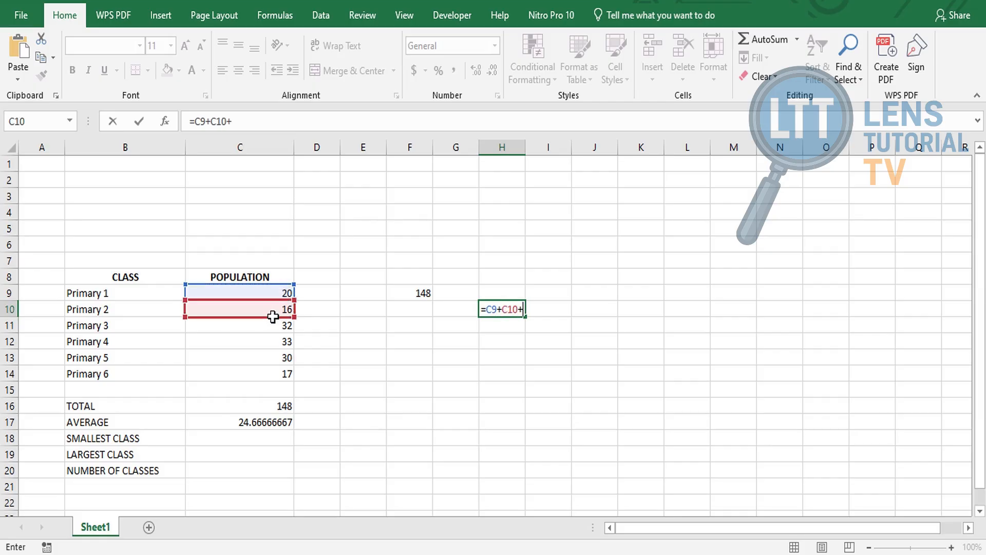
{"action": "left_click", "coordinate": [275, 327]}
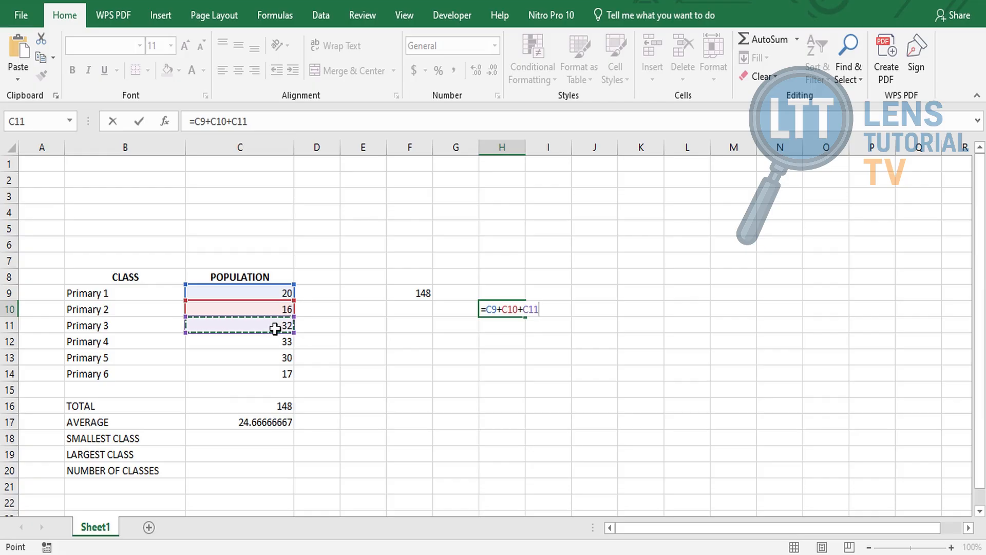
{"action": "type", "text": "+"}
{"action": "left_click", "coordinate": [272, 342]}
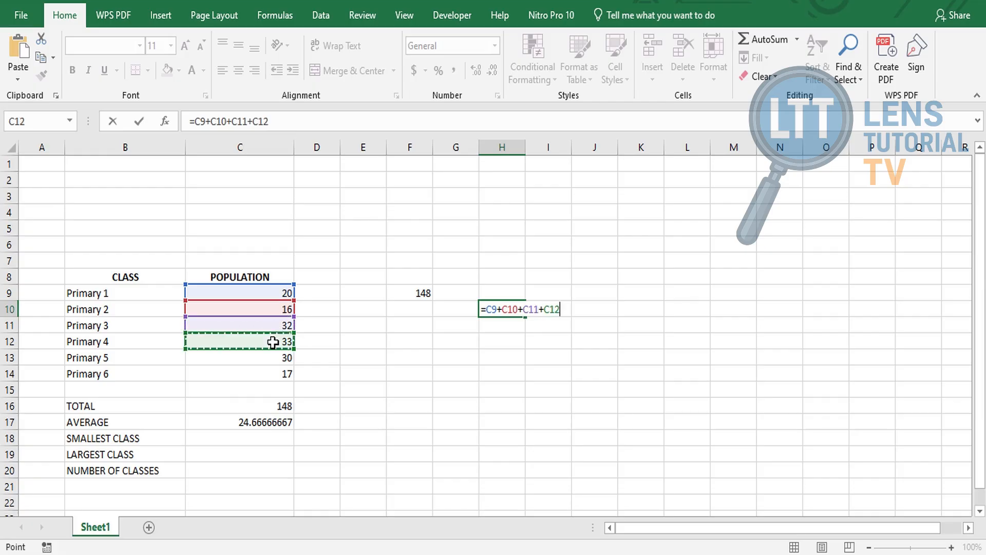
{"action": "type", "text": "+"}
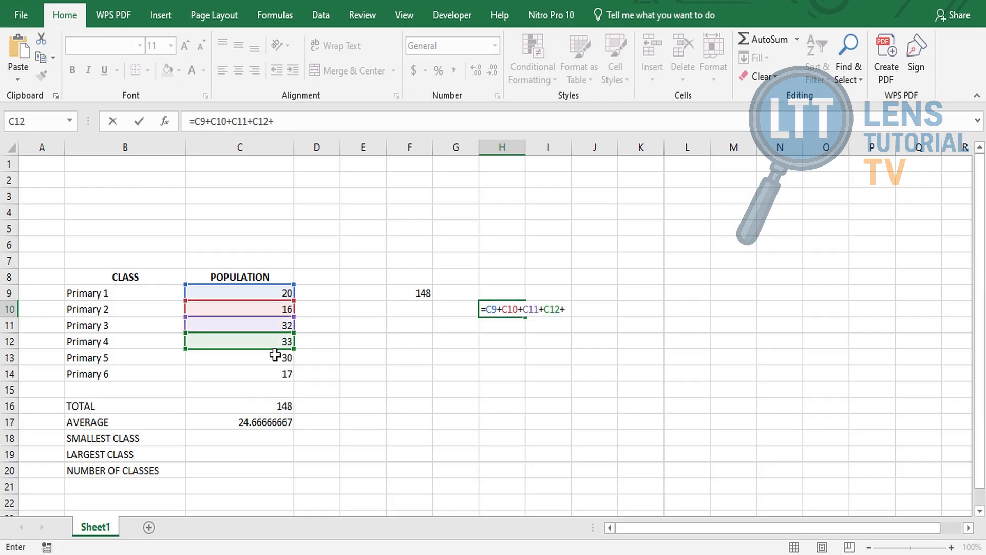
{"action": "left_click", "coordinate": [275, 360]}
{"action": "type", "text": "+"}
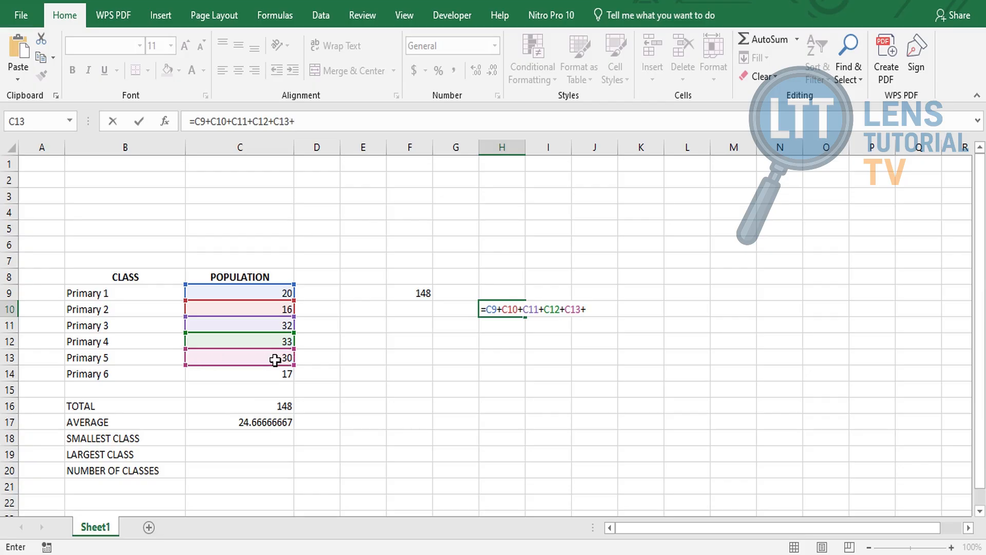
{"action": "left_click", "coordinate": [262, 378]}
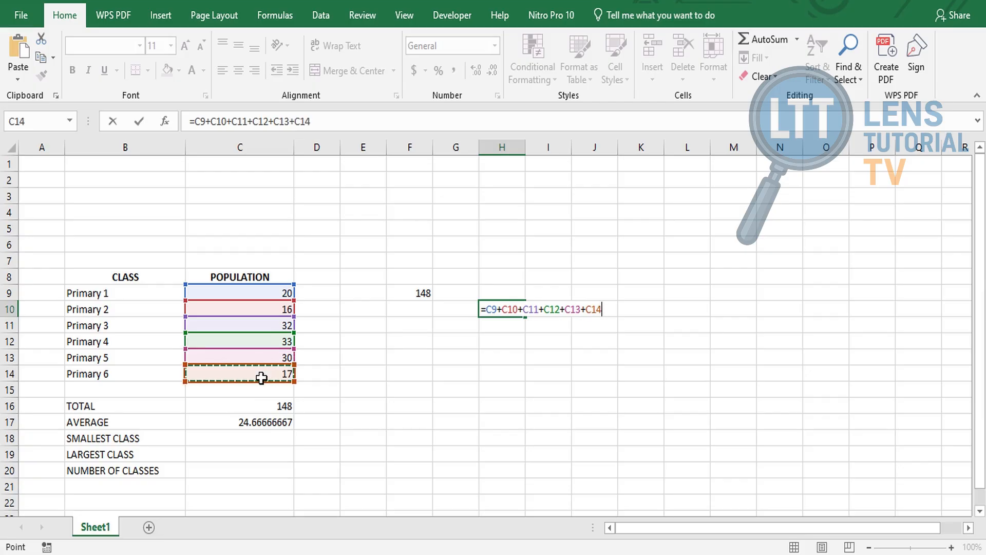
Enclose the H10 sum in parentheses and divide it by 6, giving the formula =(C9+C10+C11+C12+C13+C14)/6
{"action": "left_click", "coordinate": [487, 307]}
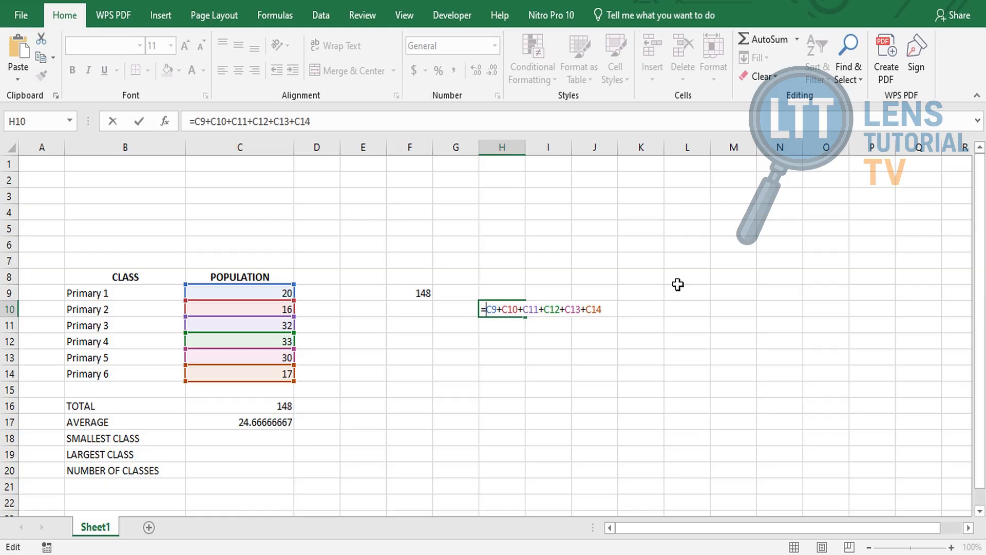
{"action": "type", "text": "("}
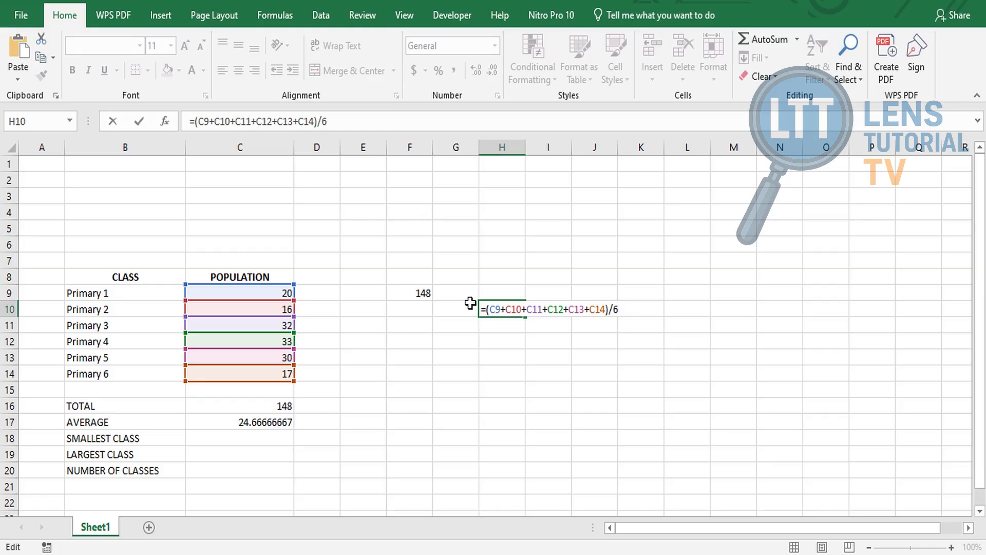
{"action": "key", "text": "Return"}
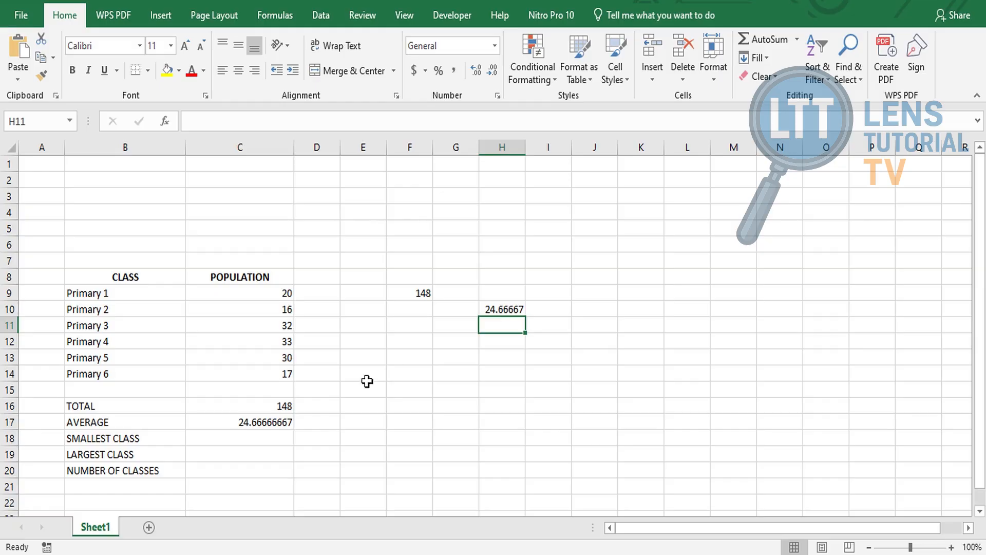
Find the smallest class population in C18 with the formula =MIN(C9:C14), using the suggested MIN function
{"action": "left_click", "coordinate": [242, 438]}
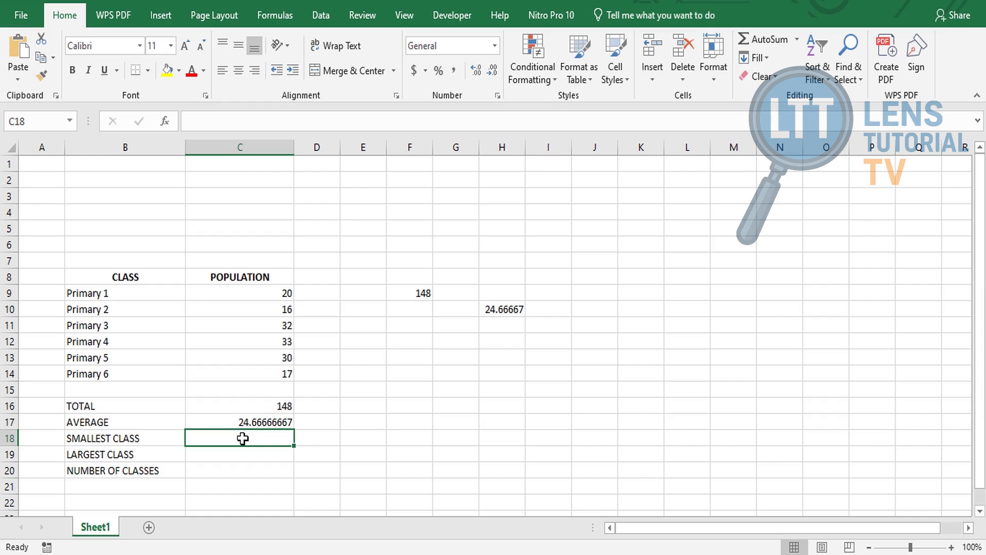
{"action": "type", "text": "=MI"}
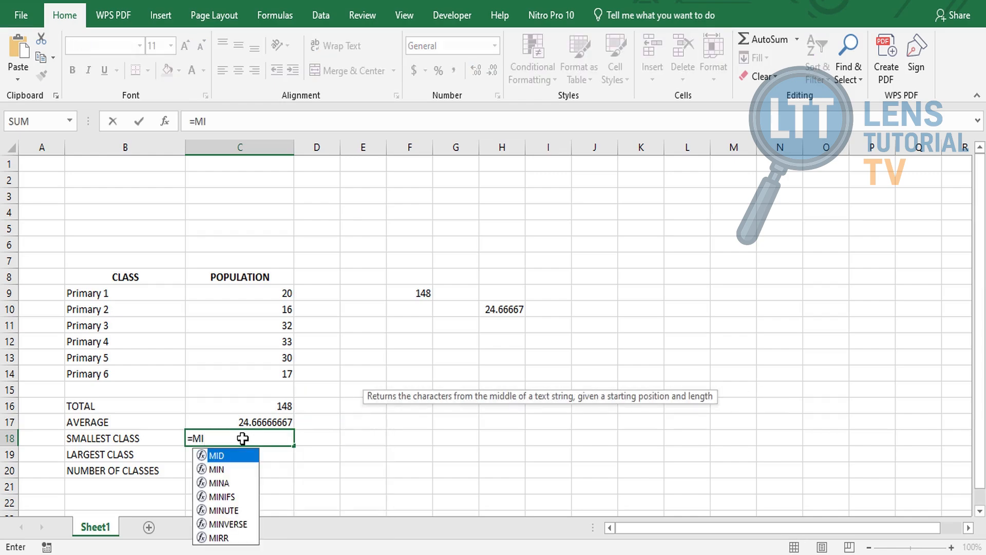
{"action": "double_click", "coordinate": [233, 469]}
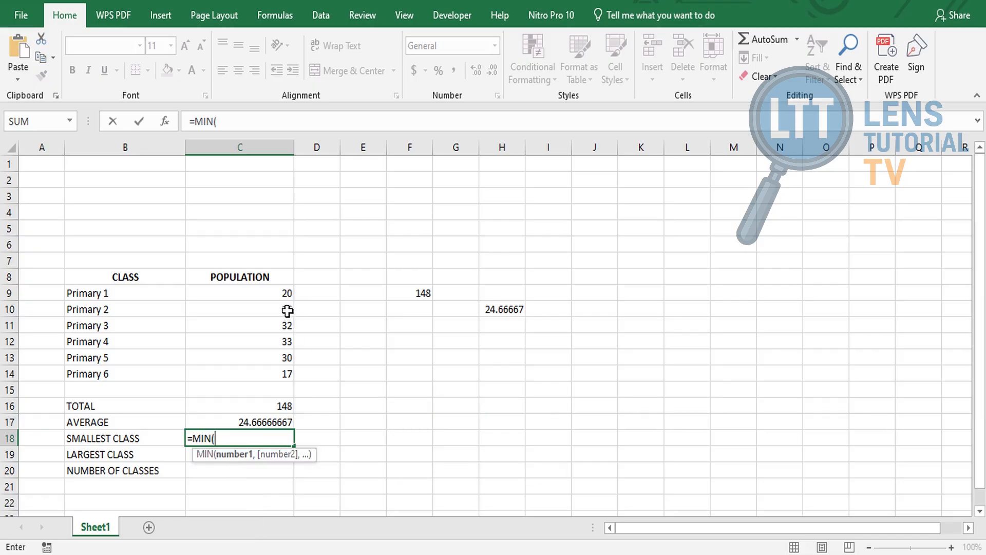
{"action": "left_click", "coordinate": [282, 294]}
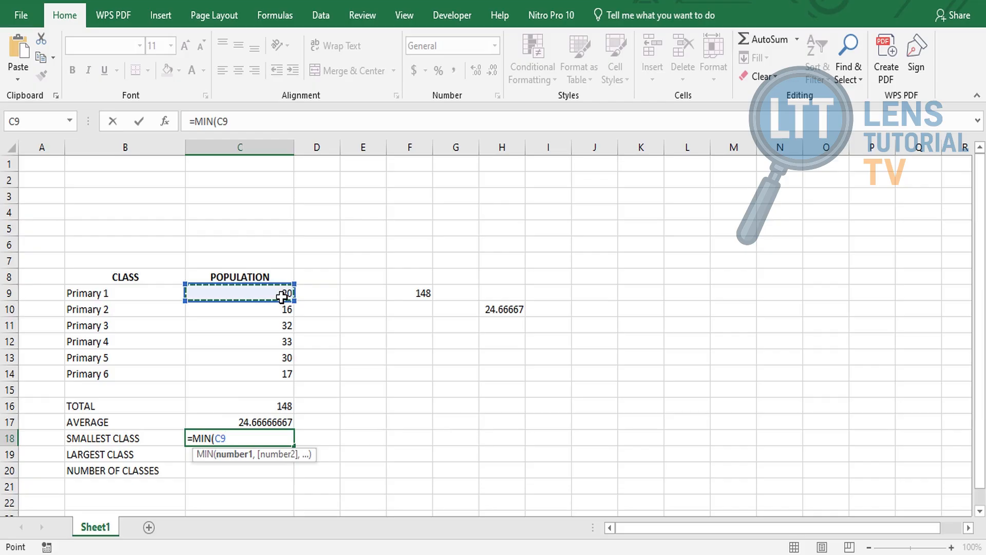
{"action": "key", "text": "F8"}
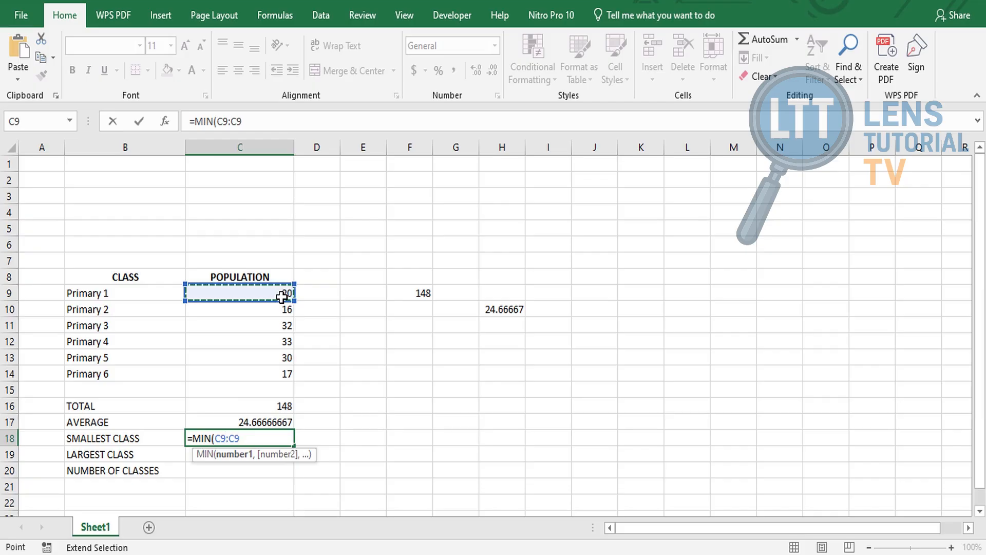
{"action": "left_click", "coordinate": [280, 371]}
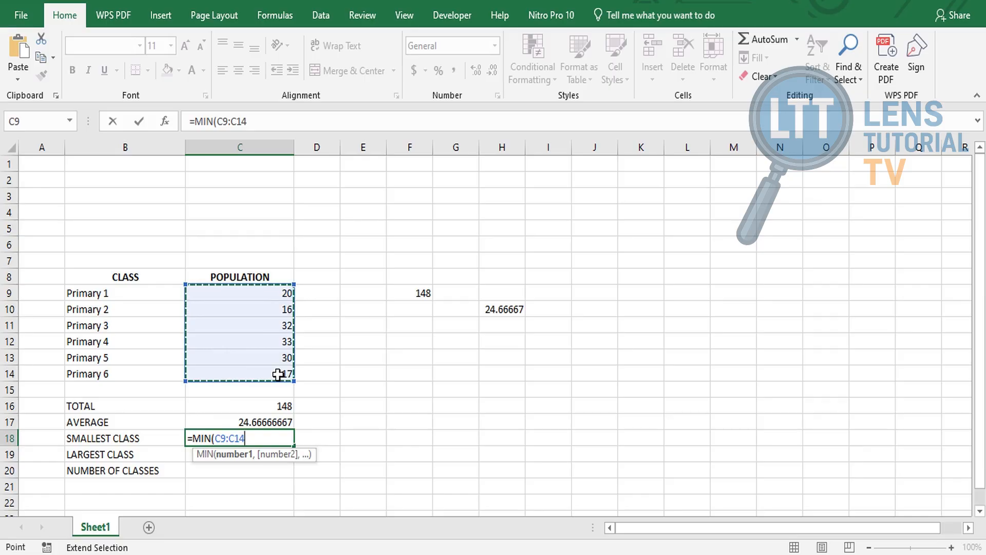
{"action": "type", "text": ")"}
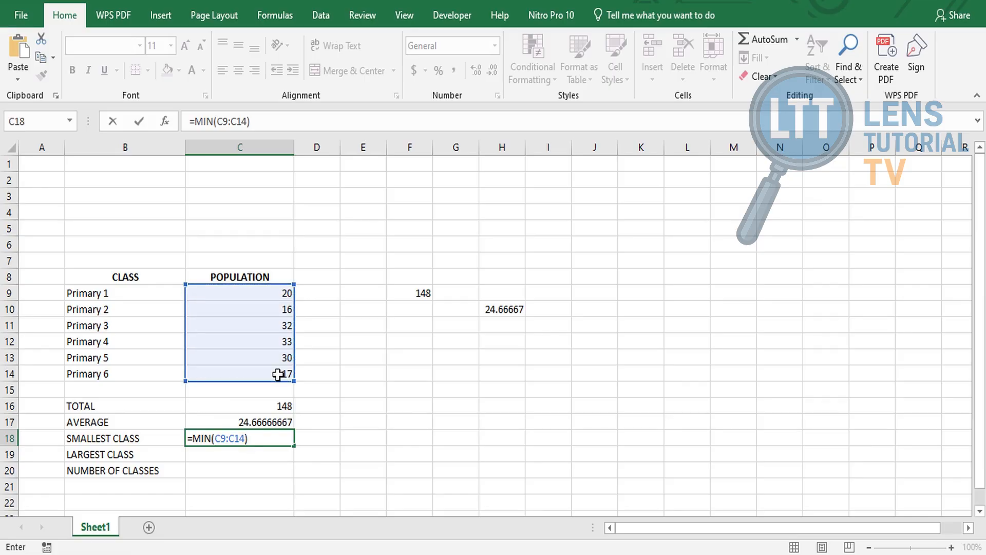
{"action": "key", "text": "Return"}
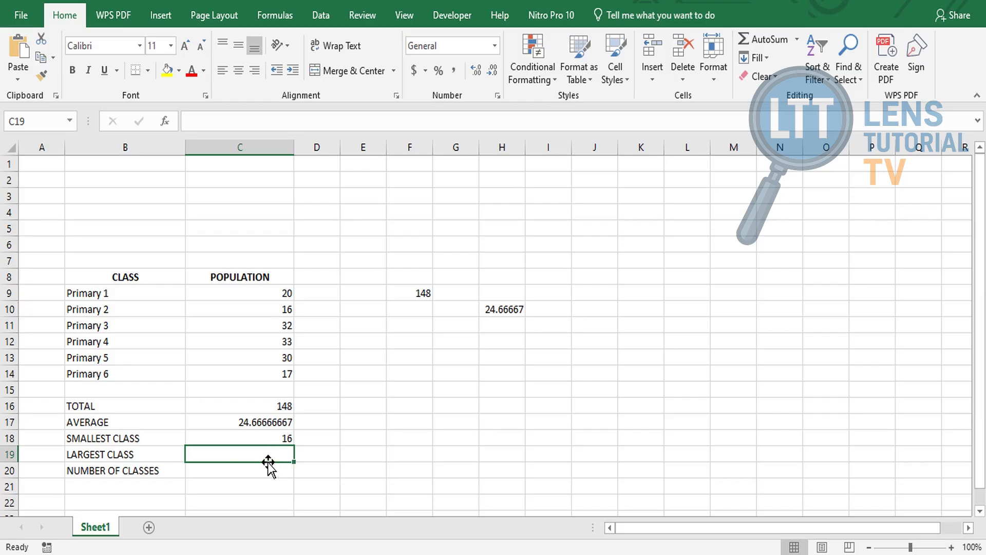
Find the largest class population in C19 with the formula =MAX(C9:C14), using the suggested MAX function
{"action": "type", "text": "="}
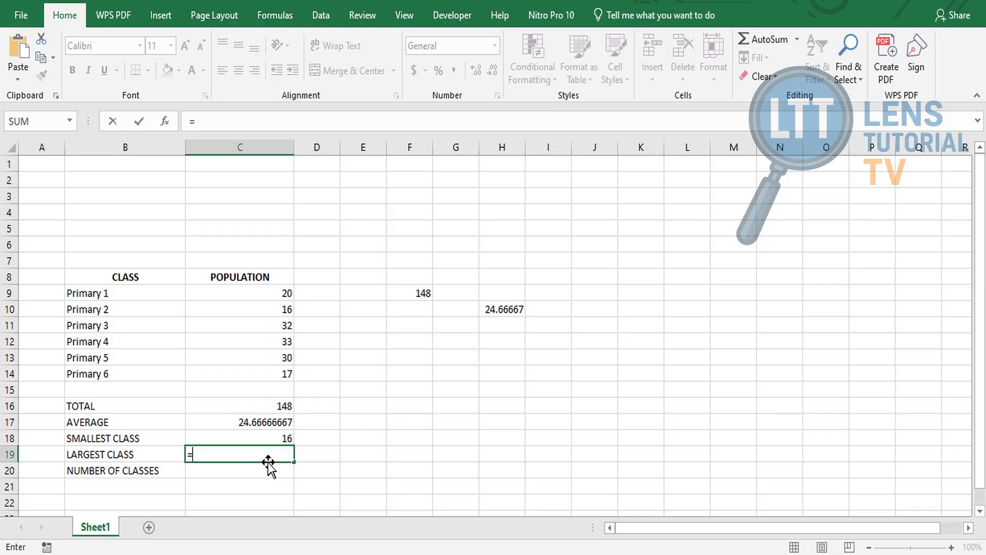
{"action": "type", "text": "MA"}
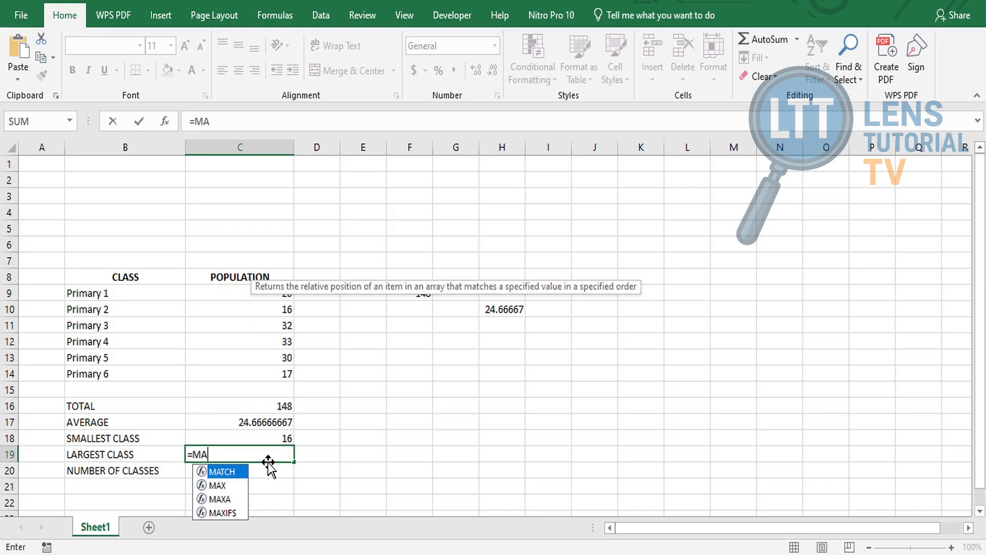
{"action": "double_click", "coordinate": [216, 486]}
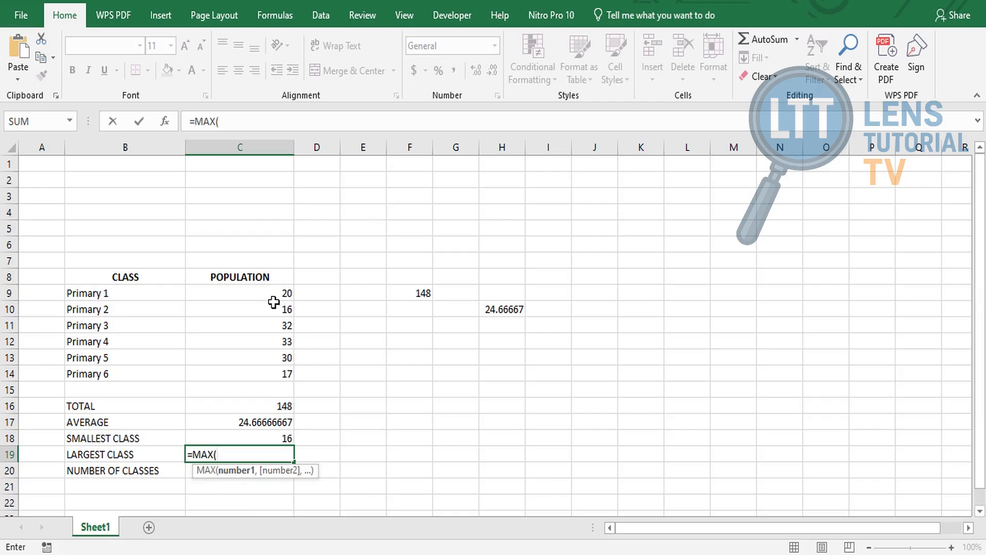
{"action": "left_click", "coordinate": [273, 294]}
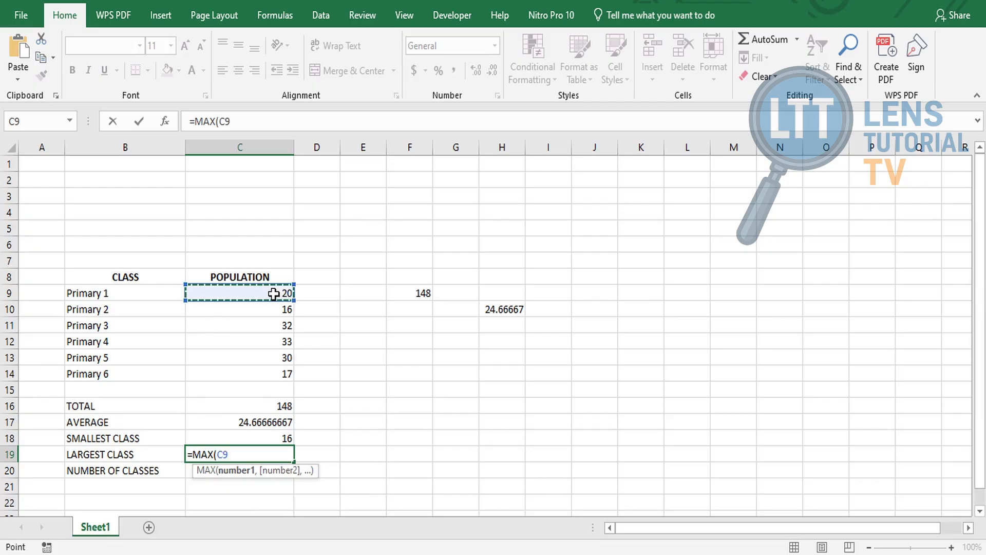
{"action": "key", "text": "F8"}
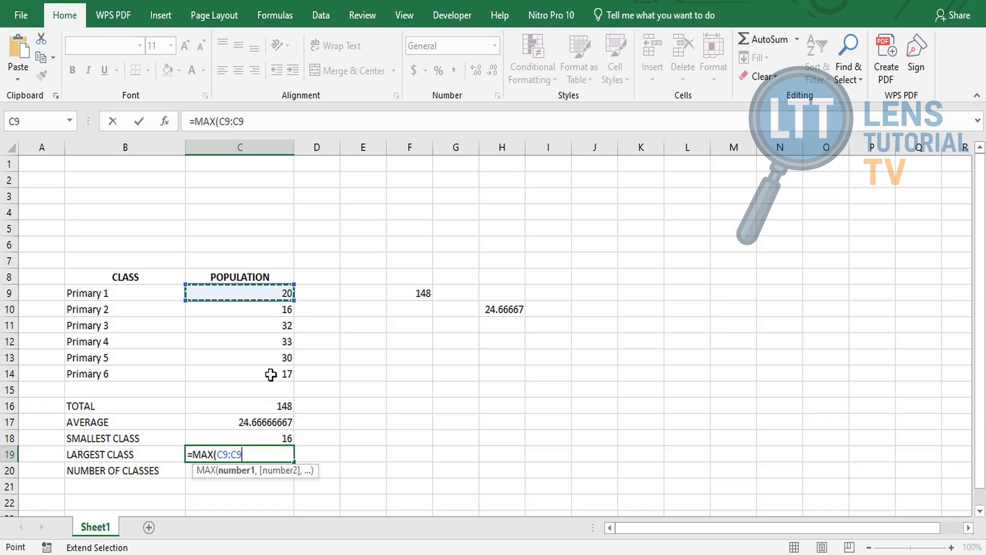
{"action": "left_click", "coordinate": [271, 374]}
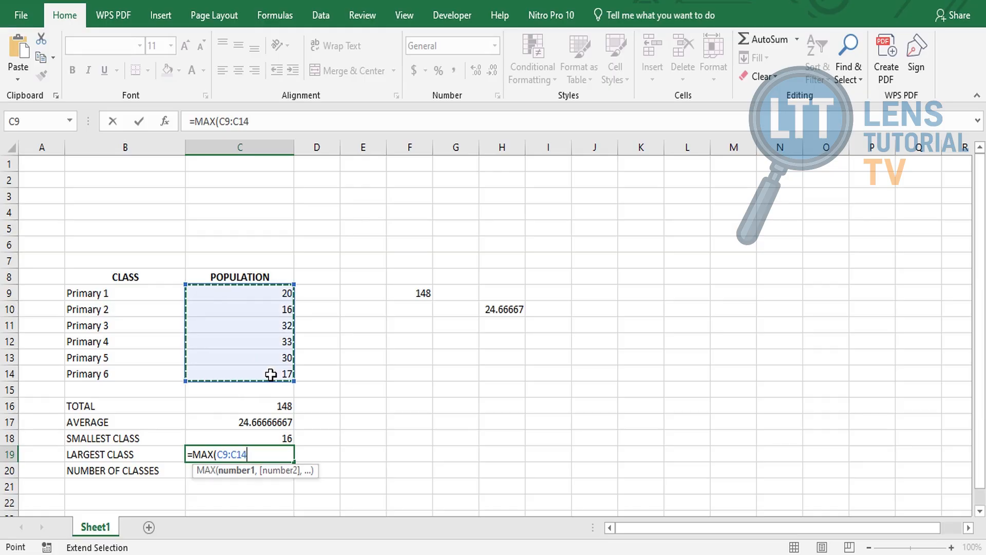
{"action": "type", "text": ")"}
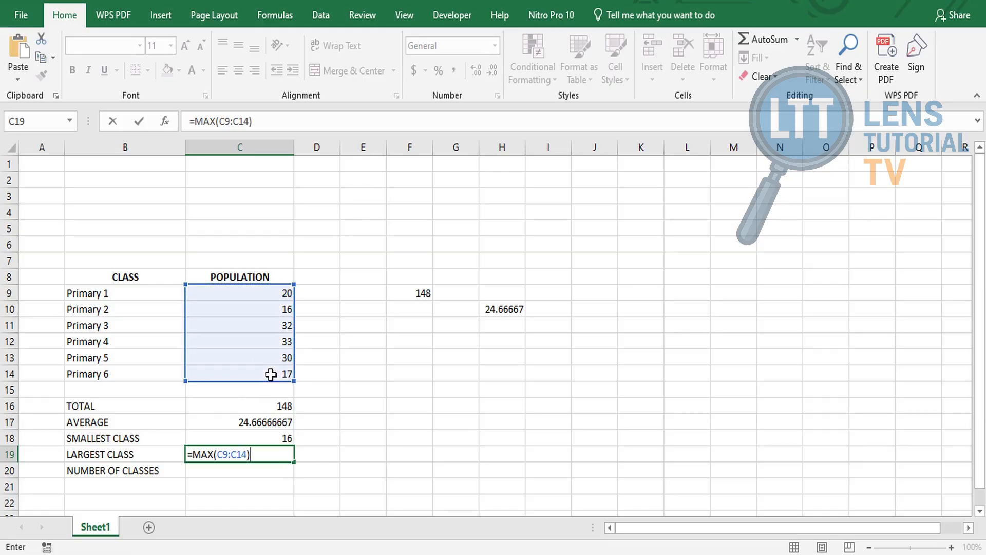
{"action": "key", "text": "Return"}
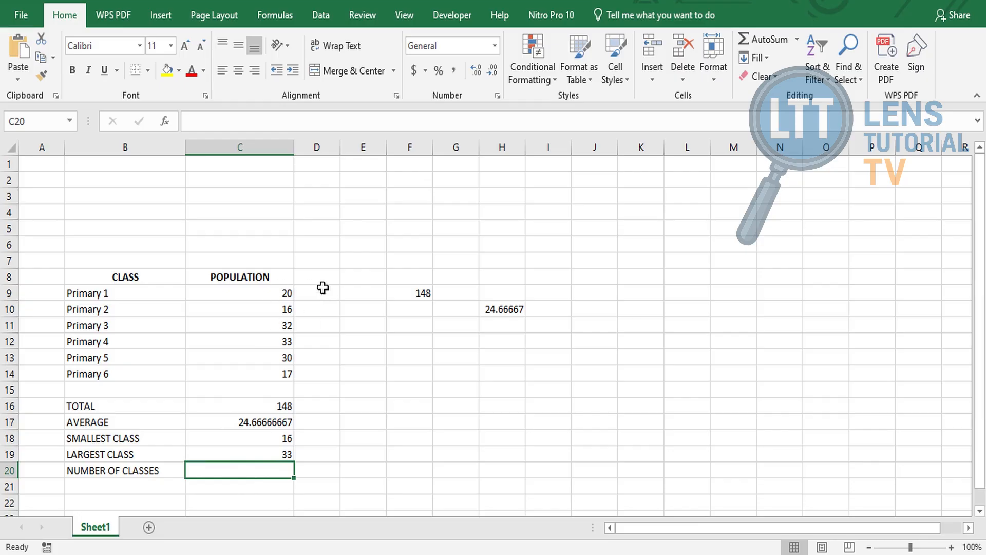
Go through the class population figures in C9:C14 one by one to examine which is largest and how many there are
{"action": "left_click", "coordinate": [239, 344]}
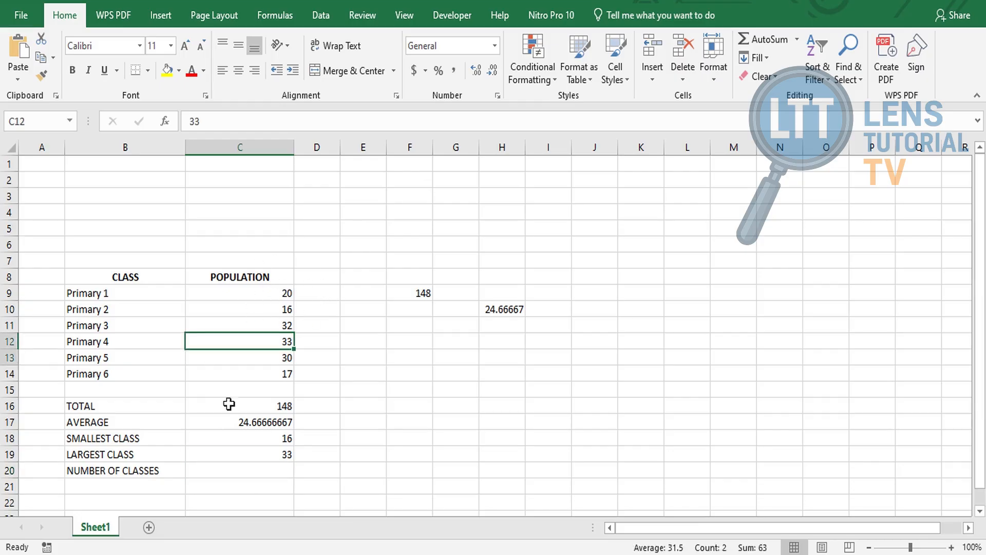
{"action": "left_click", "coordinate": [315, 276]}
{"action": "left_click", "coordinate": [275, 296]}
{"action": "left_click", "coordinate": [275, 312]}
{"action": "left_click", "coordinate": [276, 319]}
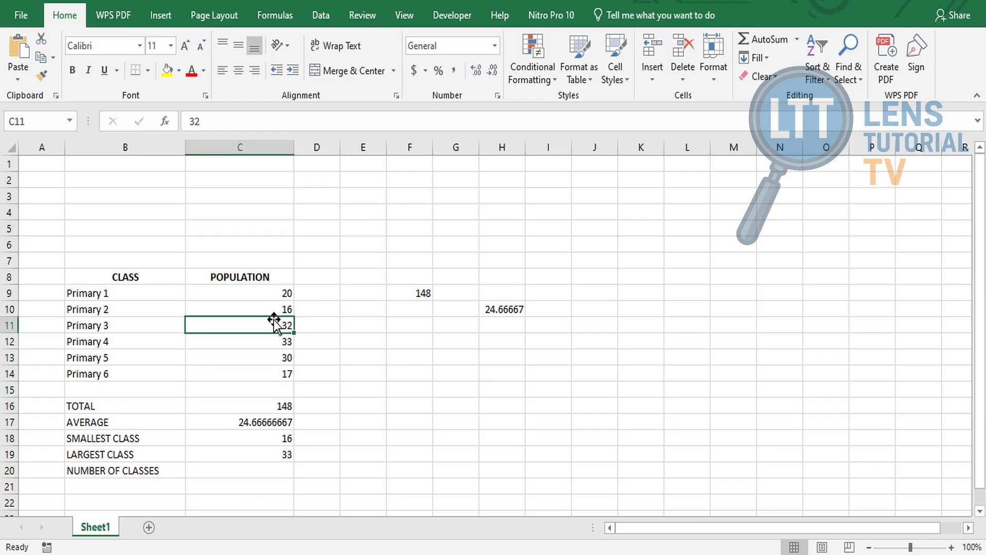
{"action": "left_click", "coordinate": [273, 307]}
{"action": "left_click", "coordinate": [276, 327]}
{"action": "left_click", "coordinate": [276, 341]}
{"action": "left_click", "coordinate": [280, 358]}
{"action": "left_click", "coordinate": [282, 376]}
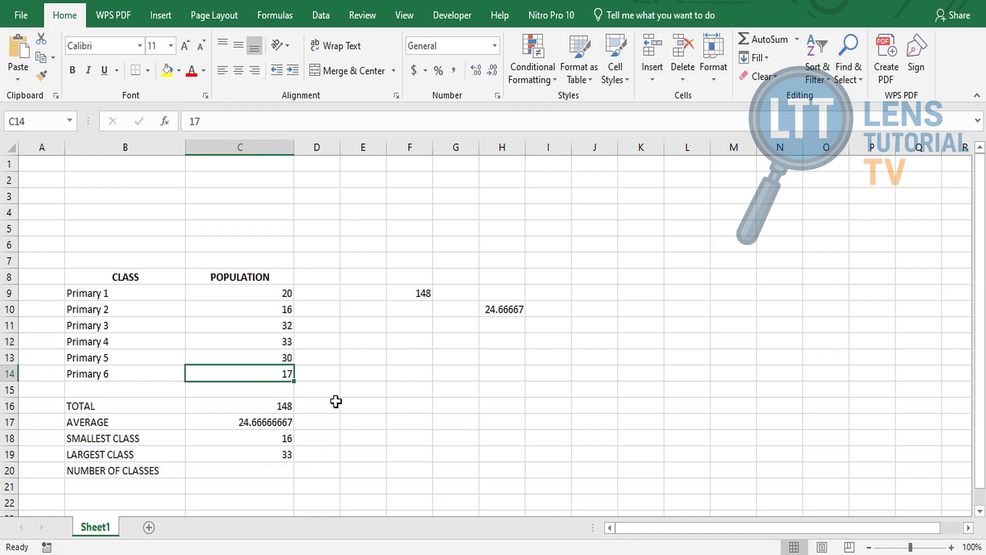
Count the number of classes in C20 with the formula =COUNT(C9:C14), using the suggested COUNT function
{"action": "left_click", "coordinate": [276, 469]}
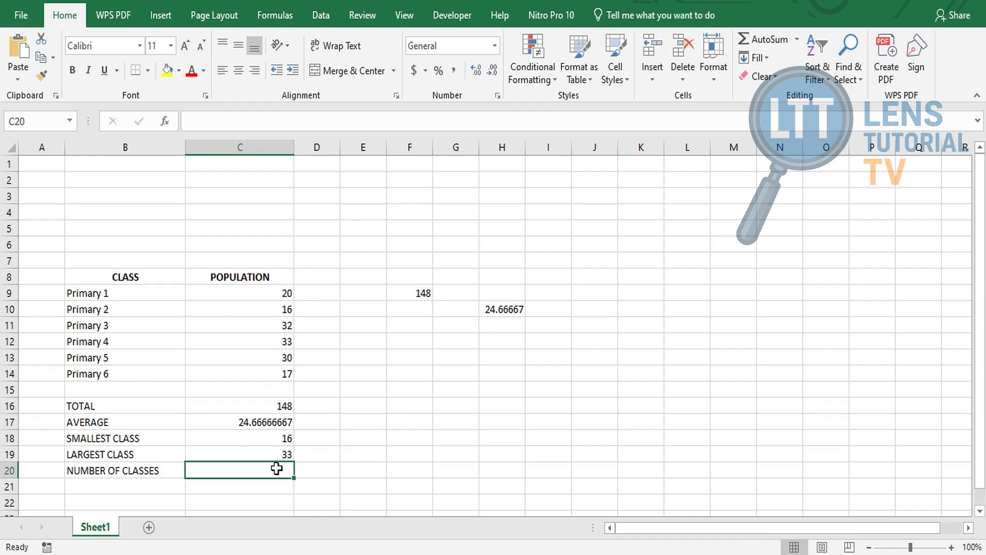
{"action": "type", "text": "="}
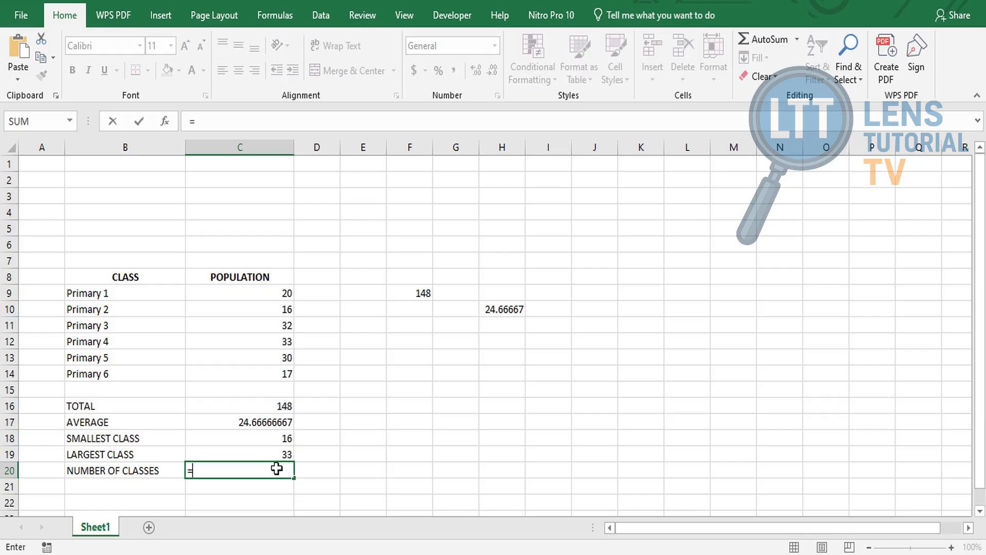
{"action": "type", "text": "COU"}
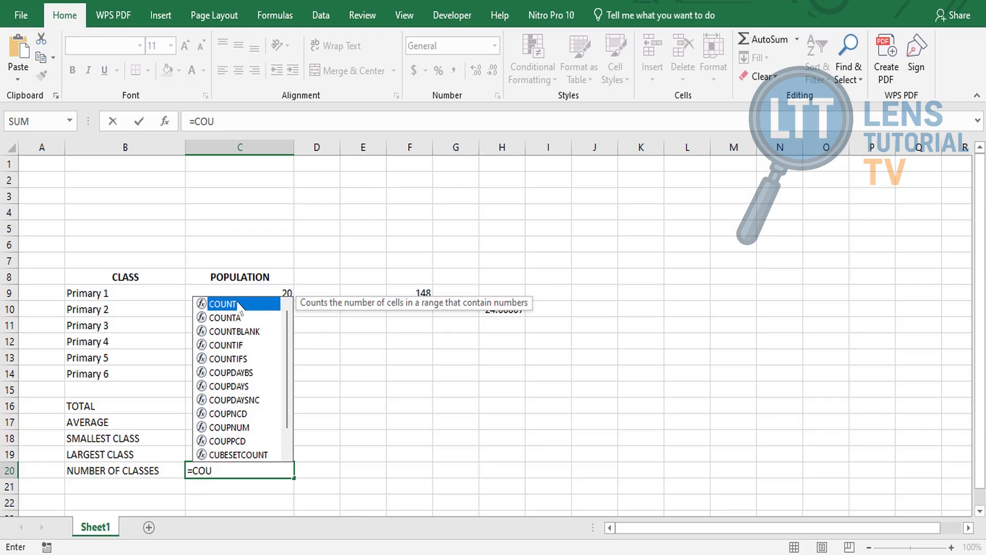
{"action": "double_click", "coordinate": [238, 305]}
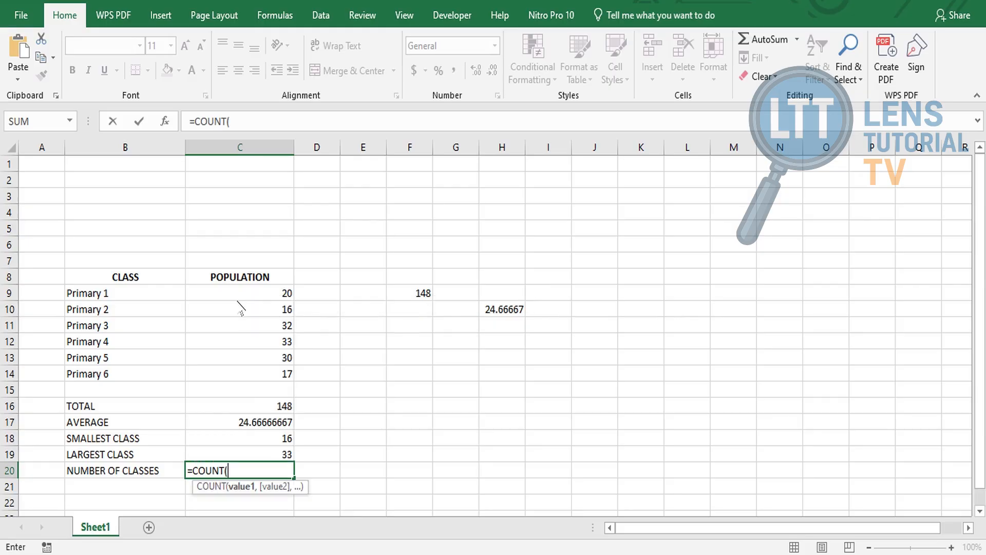
{"action": "left_click", "coordinate": [282, 291]}
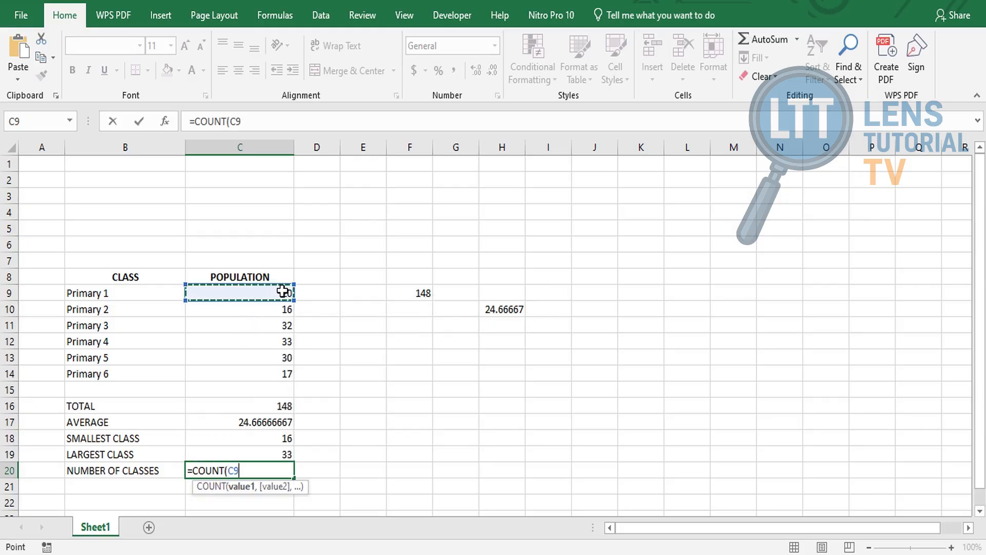
{"action": "key", "text": "F8"}
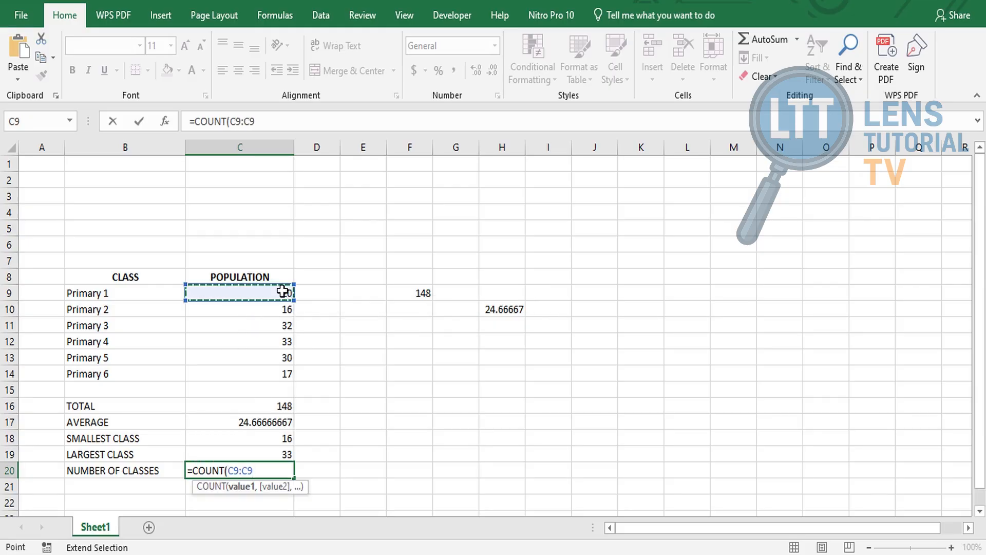
{"action": "left_click", "coordinate": [275, 370]}
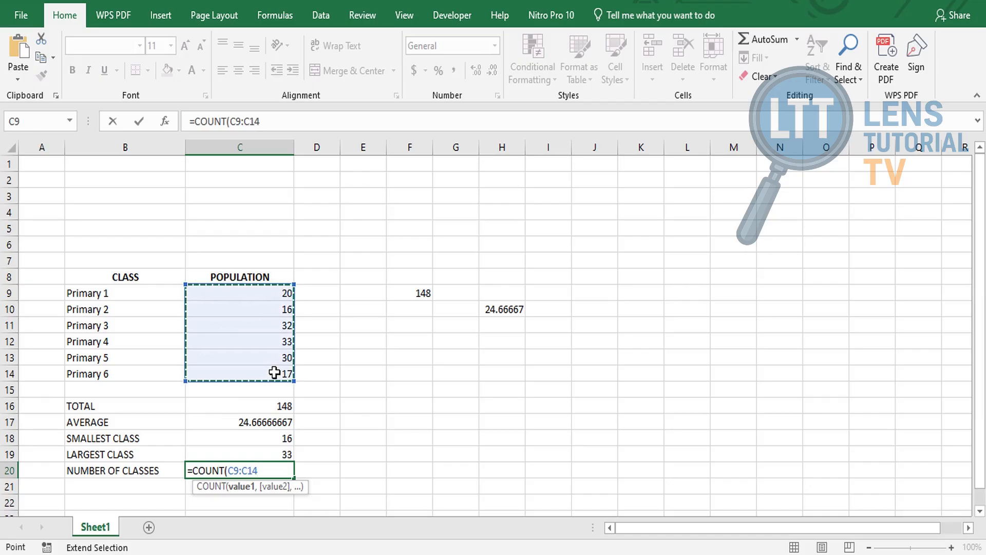
{"action": "type", "text": ")"}
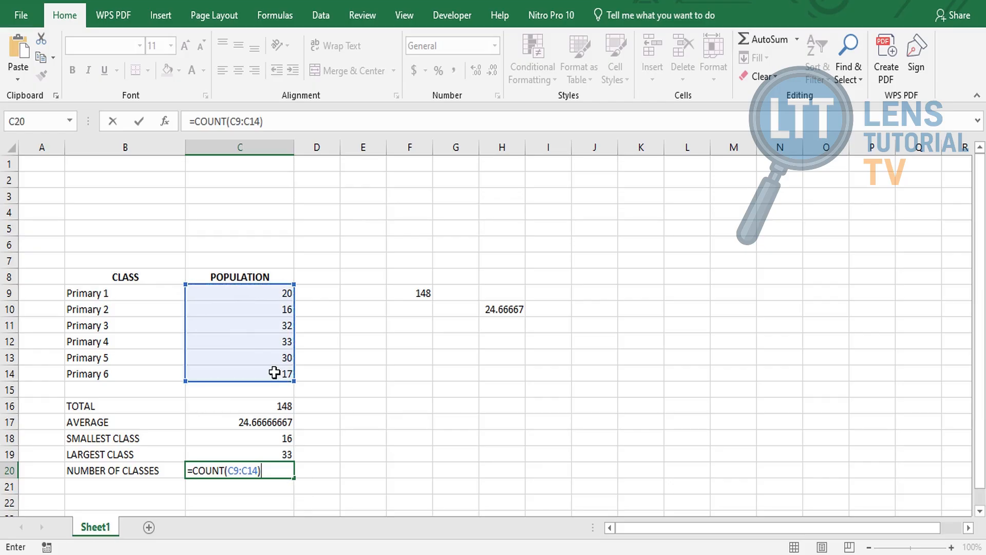
{"action": "key", "text": "Return"}
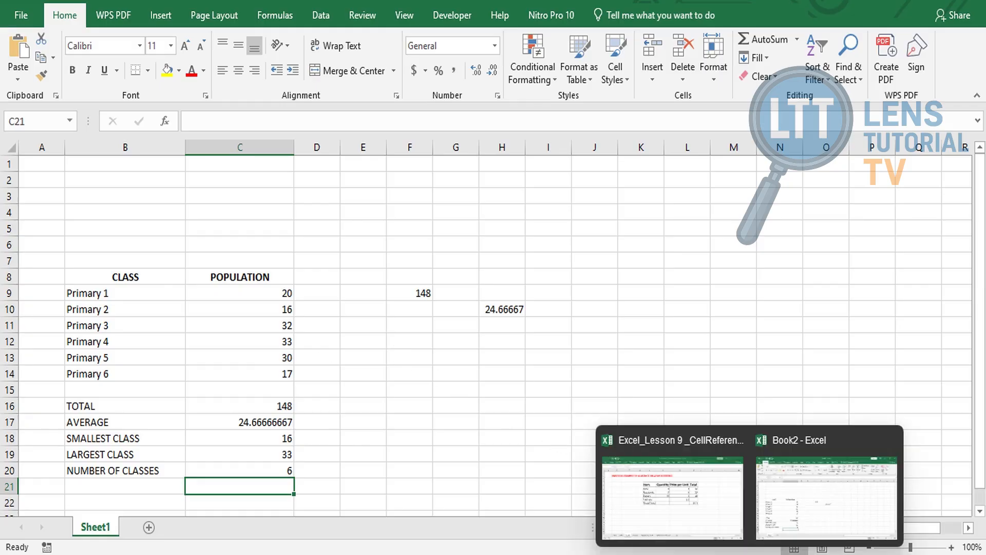
Switch to the Excel_Lesson 9 cell reference workbook and show its whole multiplication table at 60% zoom
{"action": "left_click", "coordinate": [682, 508]}
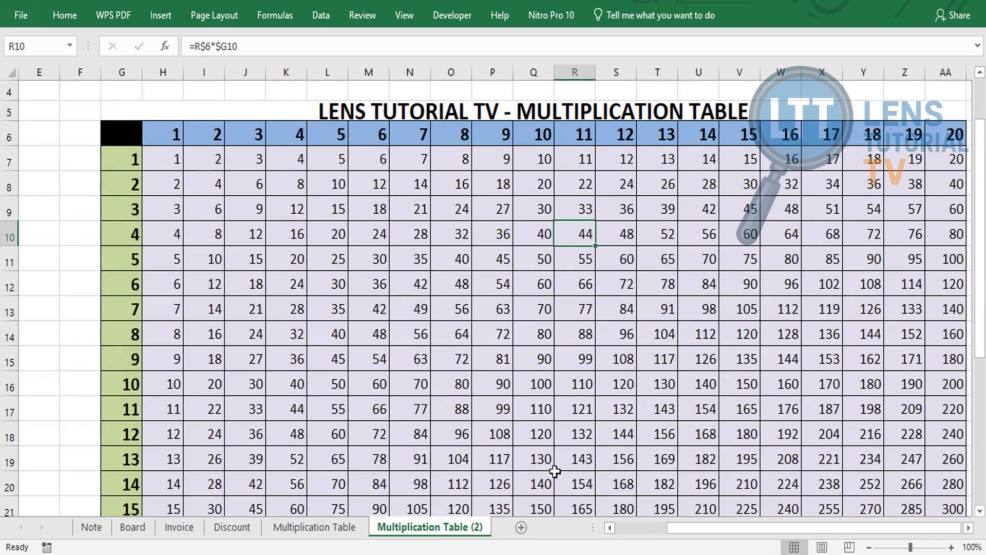
{"action": "left_click", "coordinate": [868, 548]}
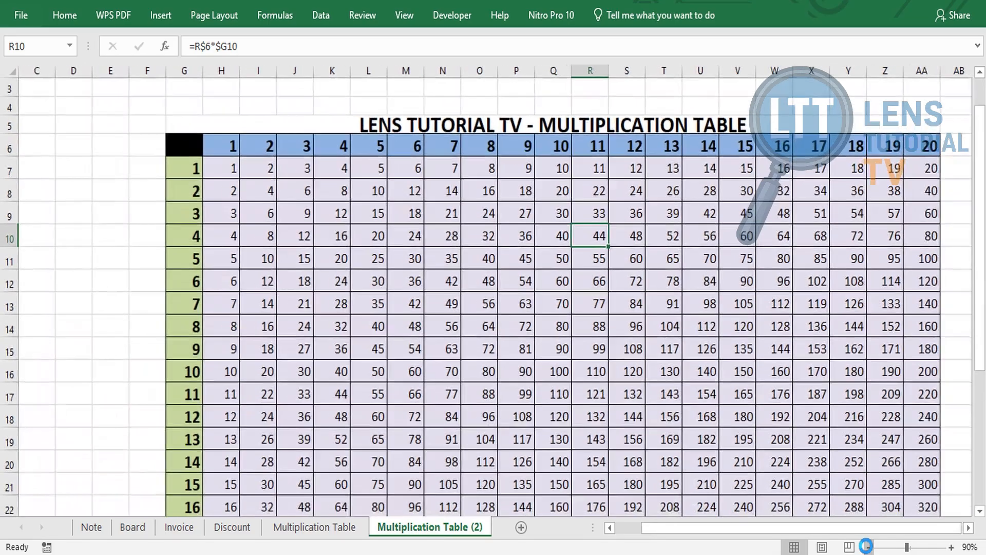
{"action": "left_click", "coordinate": [869, 548]}
{"action": "left_click", "coordinate": [869, 547]}
{"action": "left_click", "coordinate": [868, 547]}
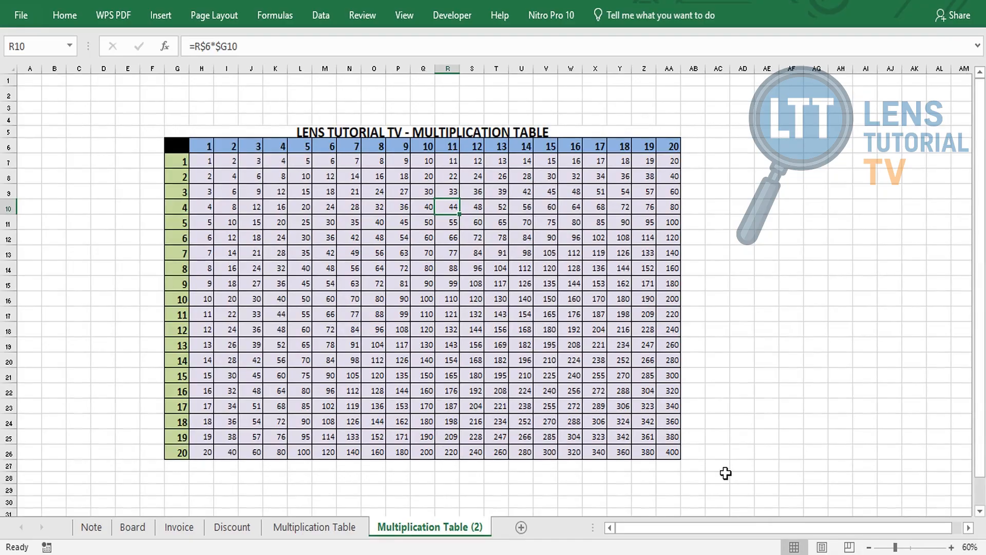
Count the numbers inside the multiplication table in S29 with the formula =COUNT(H7:AA26), using the suggested COUNT function
{"action": "left_click", "coordinate": [474, 492]}
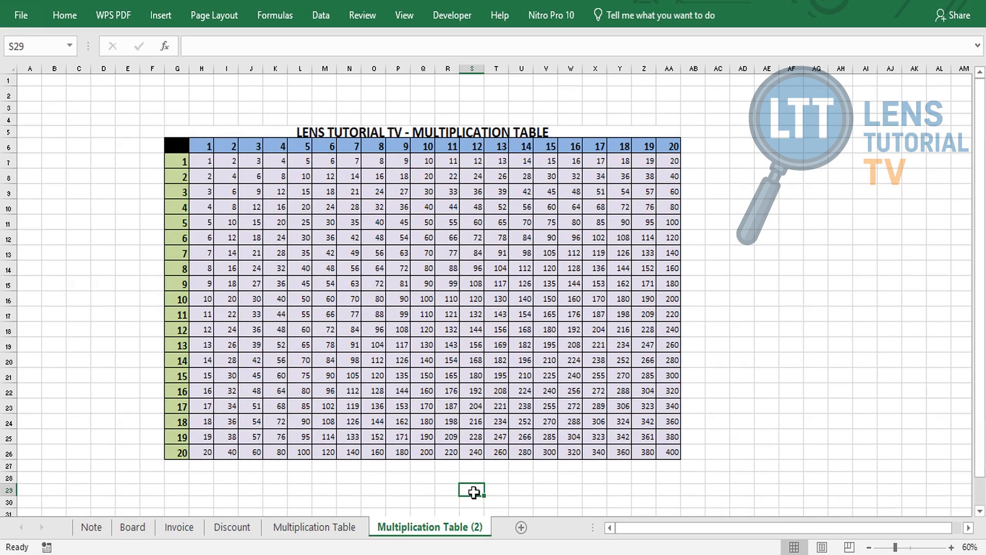
{"action": "type", "text": "="}
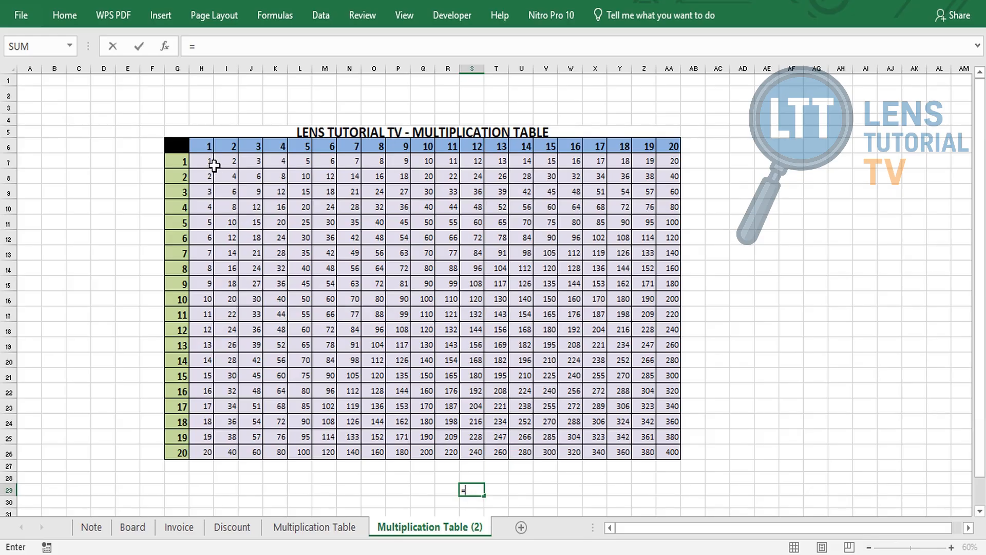
{"action": "type", "text": "C"}
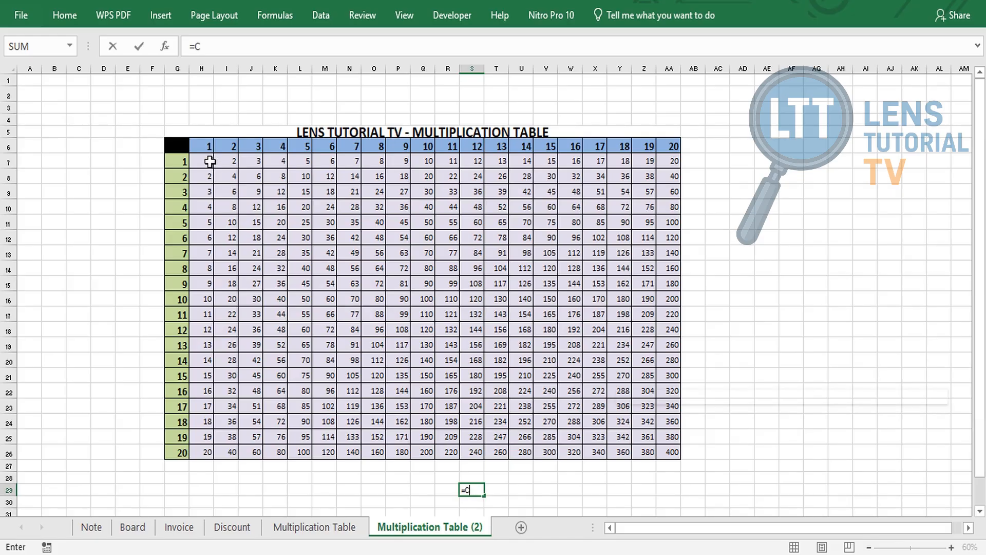
{"action": "type", "text": "OUNT"}
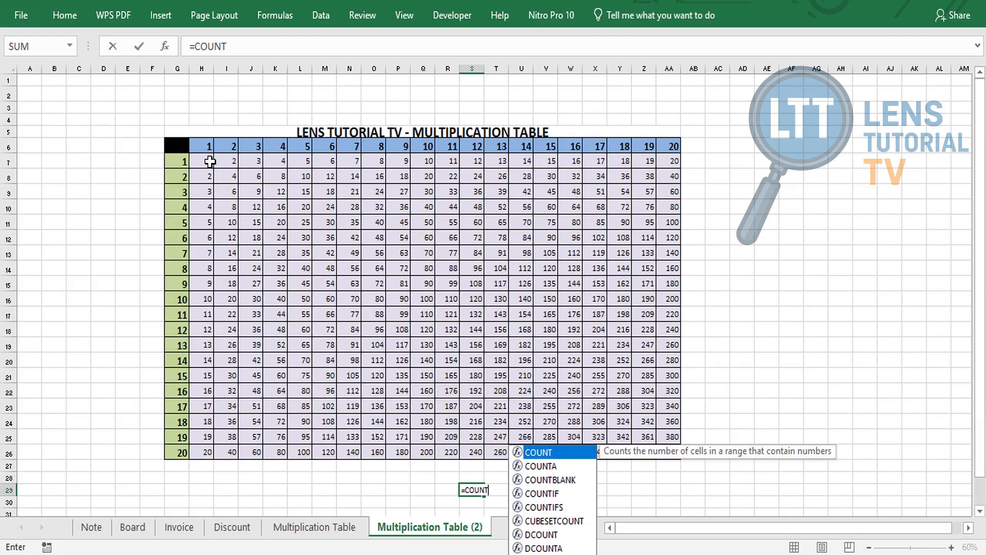
{"action": "double_click", "coordinate": [541, 451]}
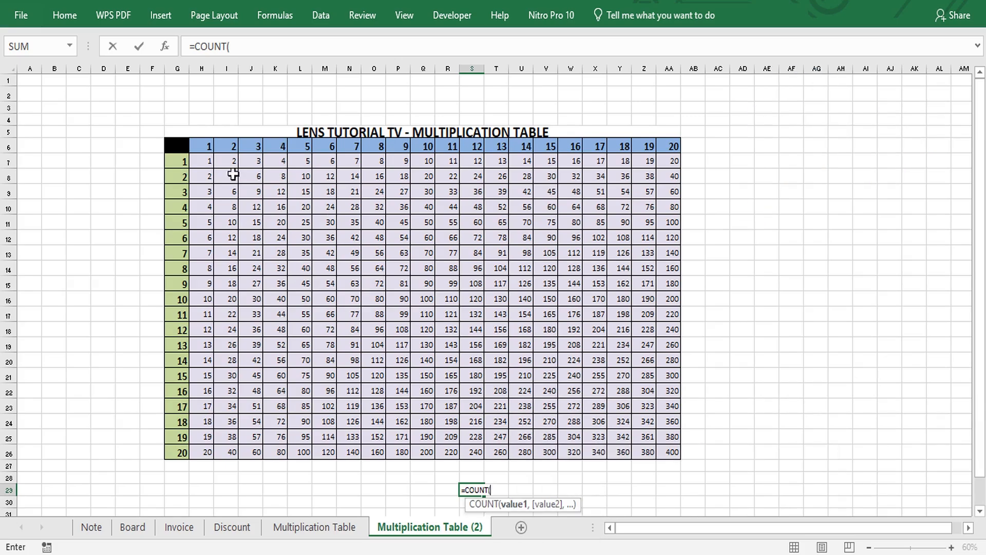
{"action": "left_click", "coordinate": [209, 162]}
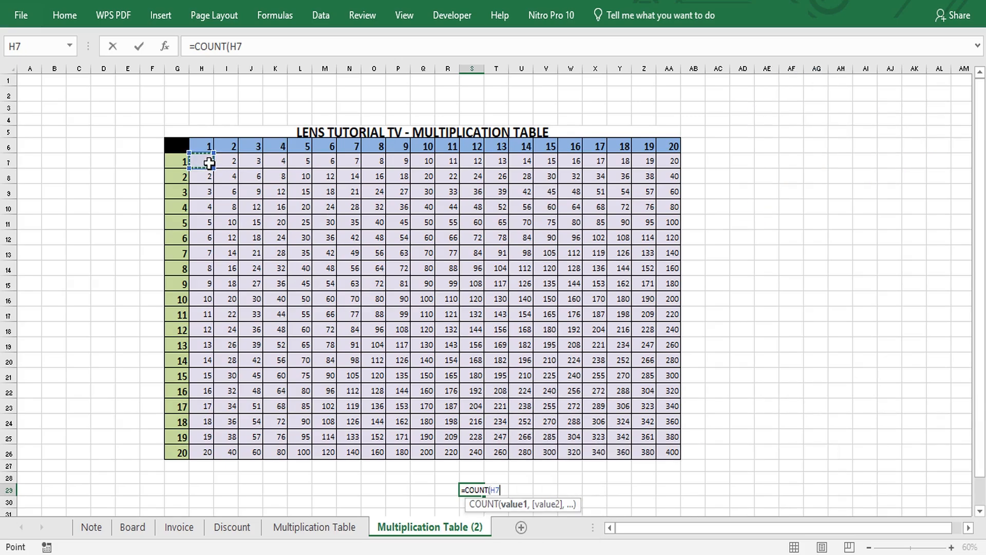
{"action": "key", "text": "F8"}
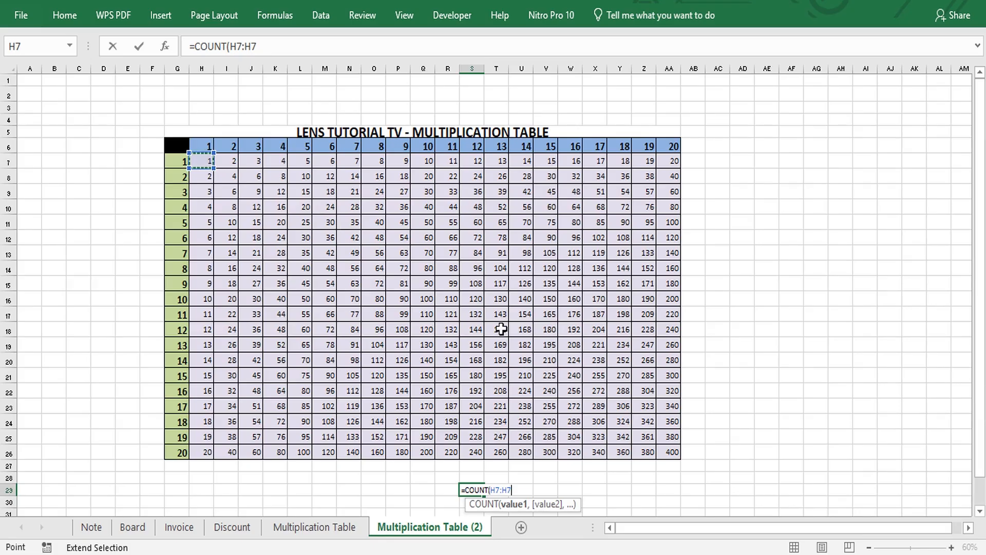
{"action": "left_click", "coordinate": [668, 452]}
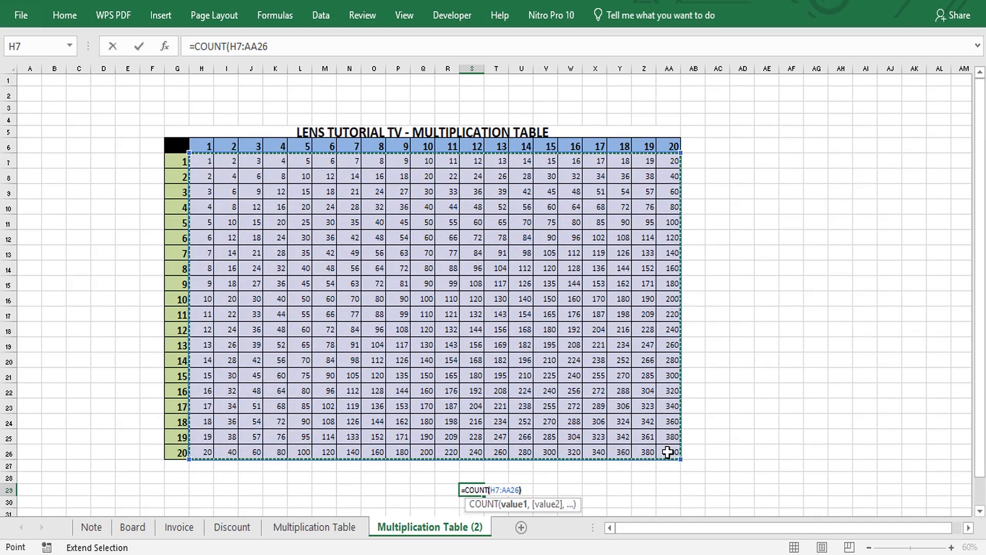
{"action": "key", "text": "Return"}
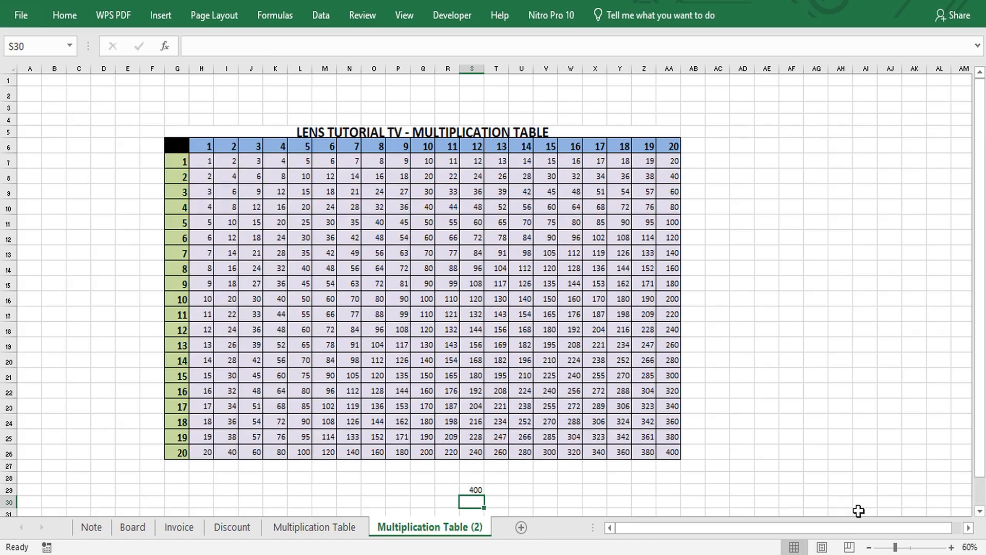
Return the multiplication table to 100% zoom, and switch back to the Book2 class population workbook at 120% zoom
{"action": "left_click", "coordinate": [952, 547]}
{"action": "left_click", "coordinate": [951, 547]}
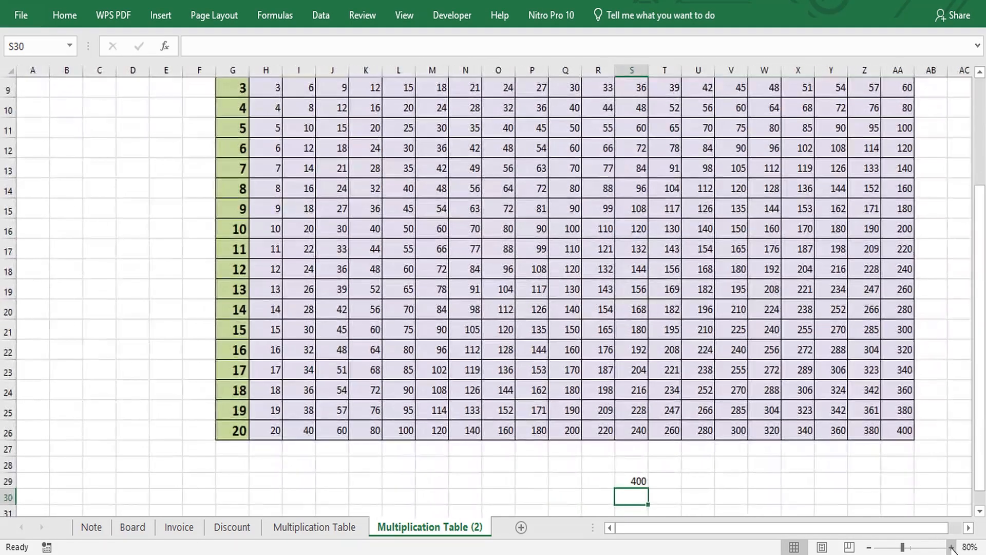
{"action": "left_click", "coordinate": [951, 548]}
{"action": "left_click", "coordinate": [951, 547]}
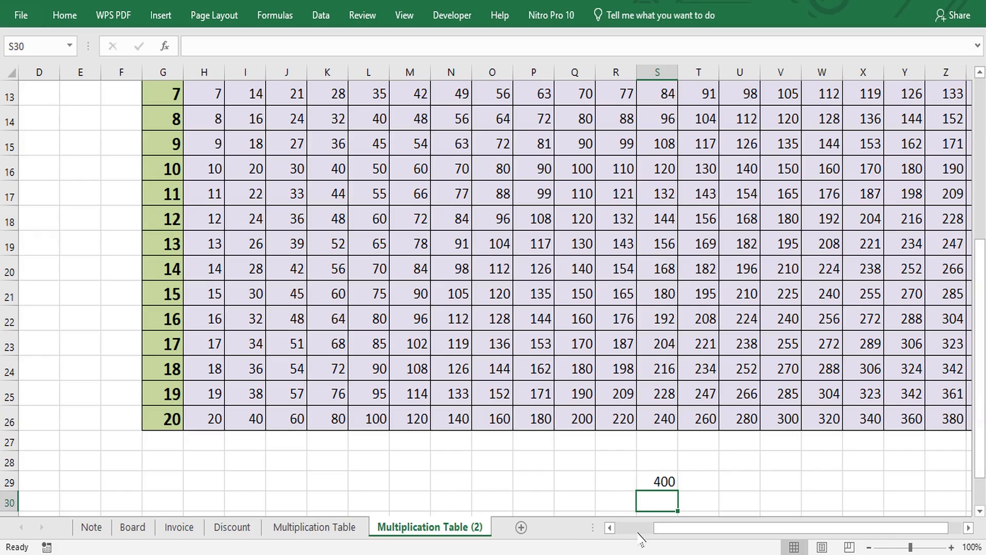
{"action": "mouse_move", "coordinate": [749, 553]}
{"action": "left_click", "coordinate": [753, 501]}
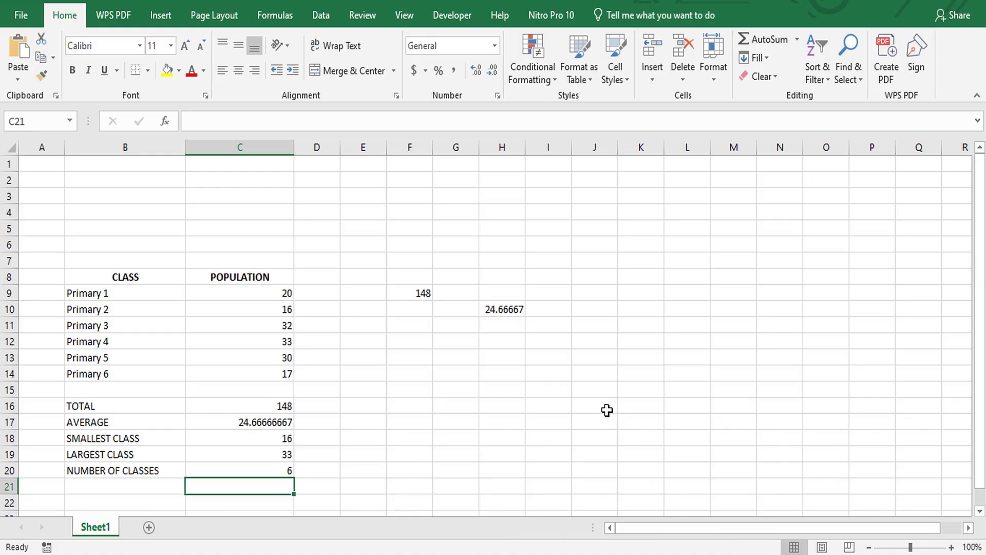
{"action": "left_click", "coordinate": [951, 547]}
{"action": "left_click", "coordinate": [951, 547]}
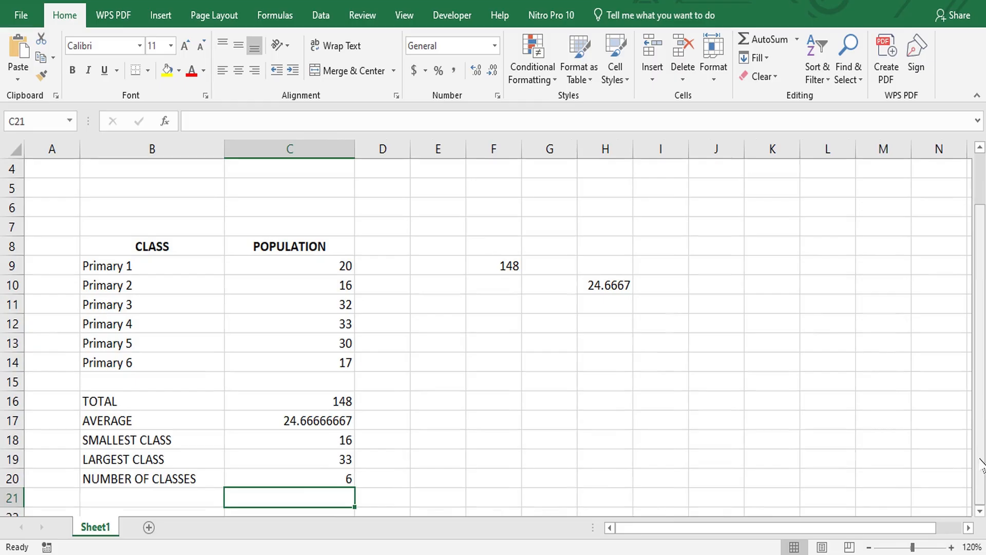